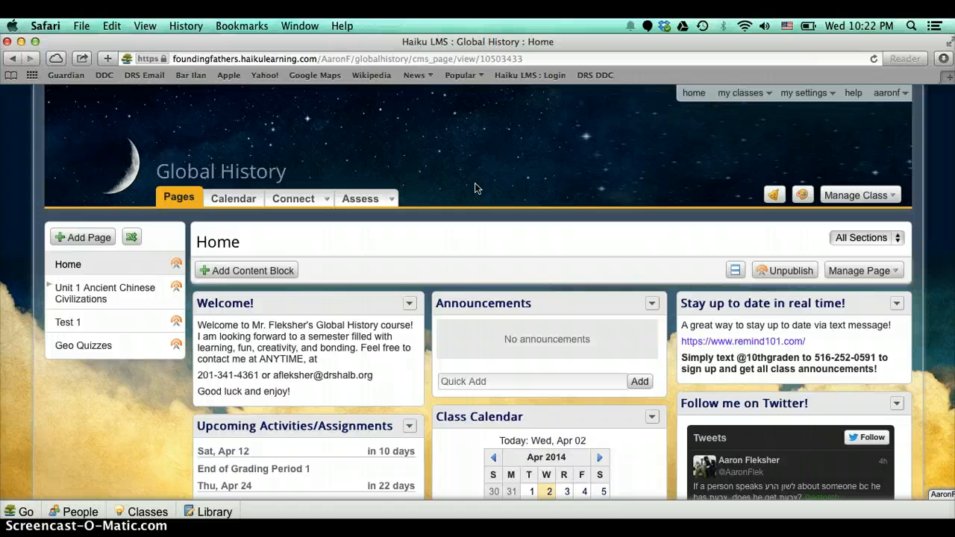
Open the Assessments page of the Global History class.
left_click(328, 200)
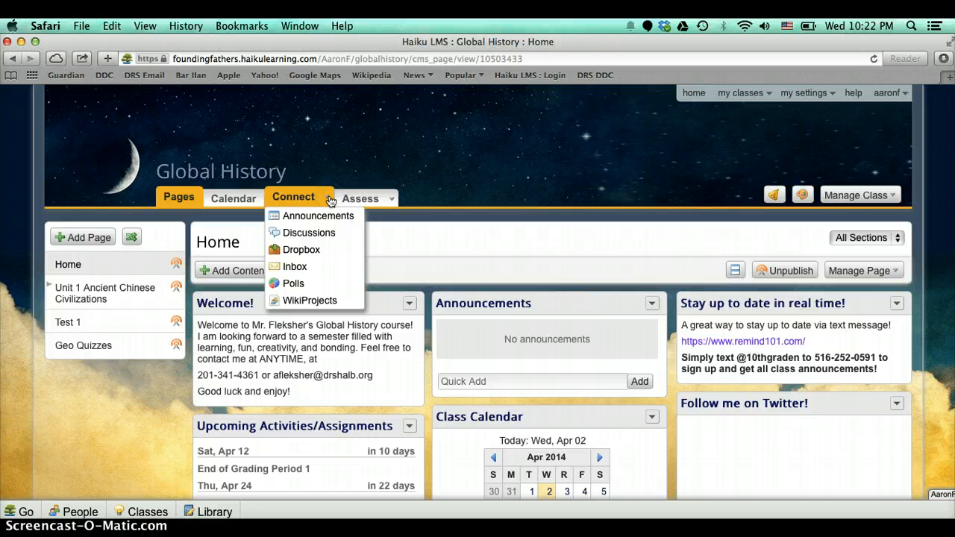
left_click(397, 200)
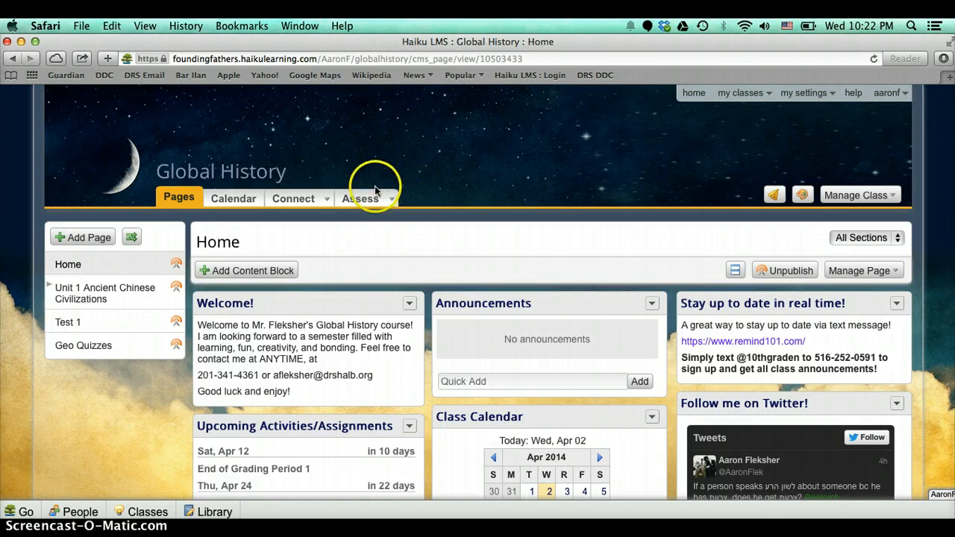
left_click(391, 200)
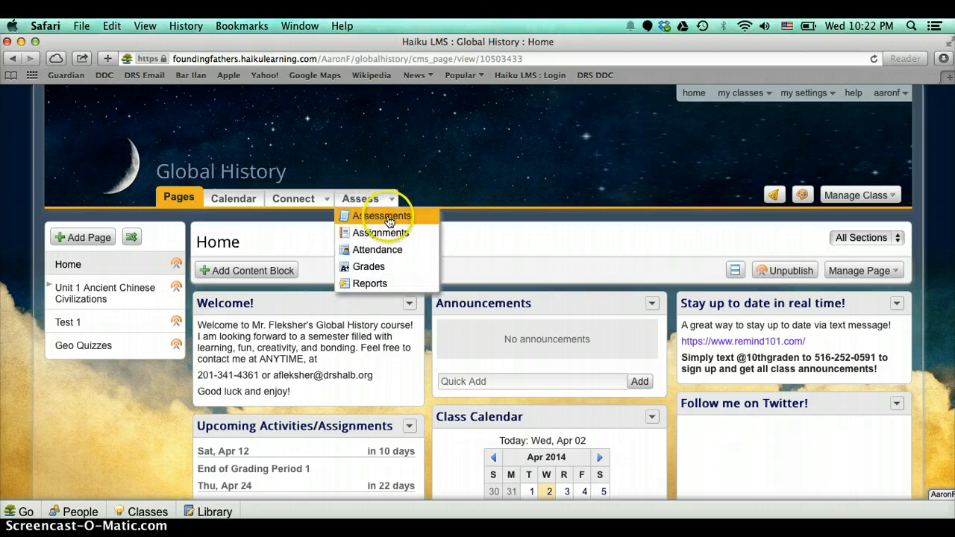
left_click(379, 215)
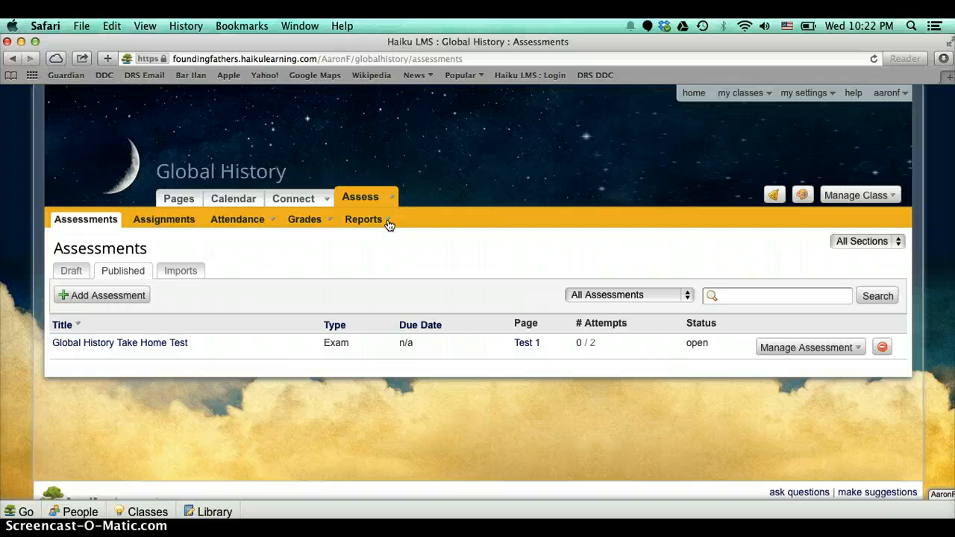
Start a new assessment of the Practice type and continue to its details.
left_click(88, 299)
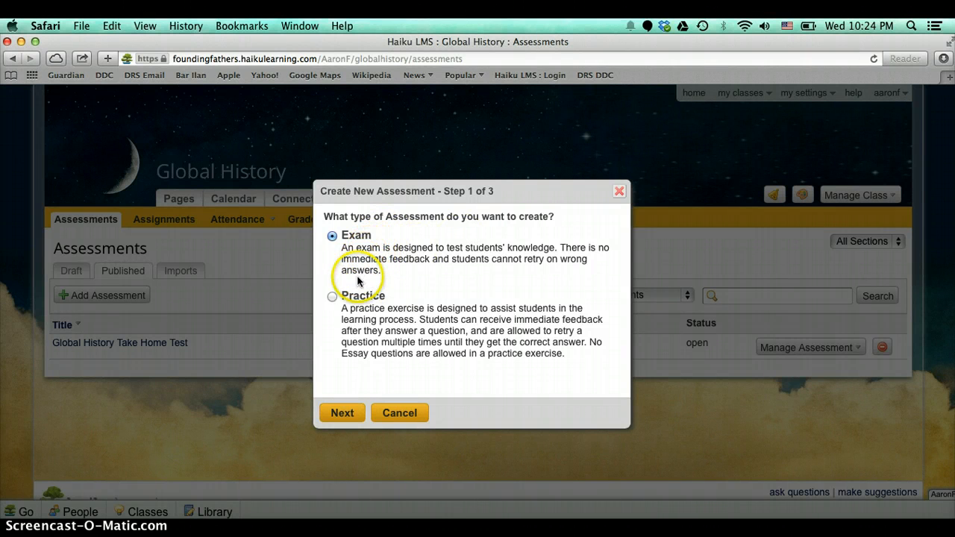
left_click(332, 298)
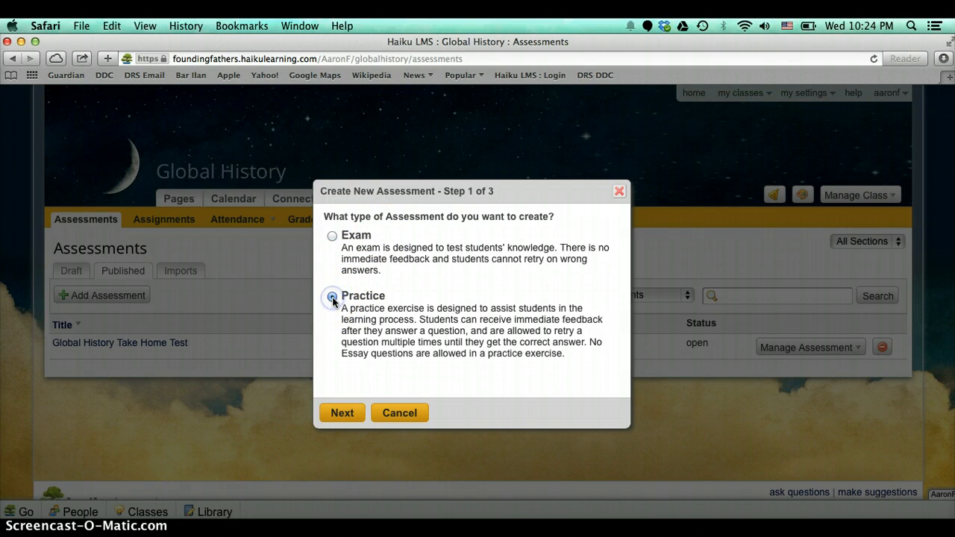
left_click(334, 411)
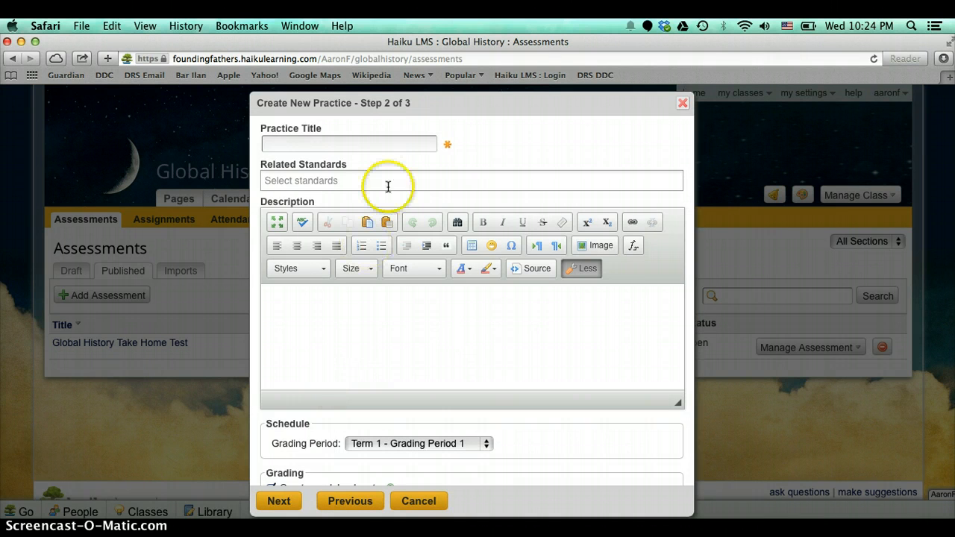
Title the practice "Random Sports Trivia", leaving the description blank.
left_click(394, 143)
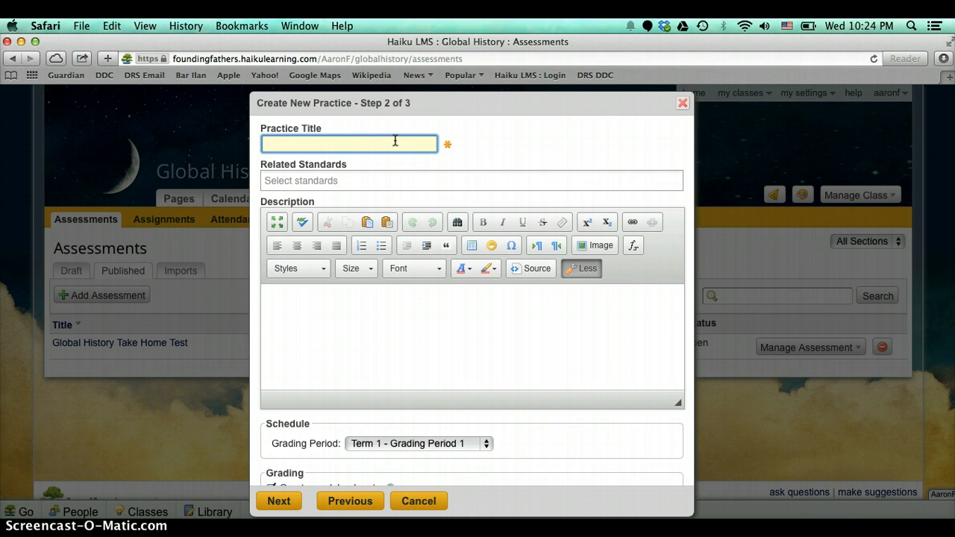
type("Random Sports Trivia")
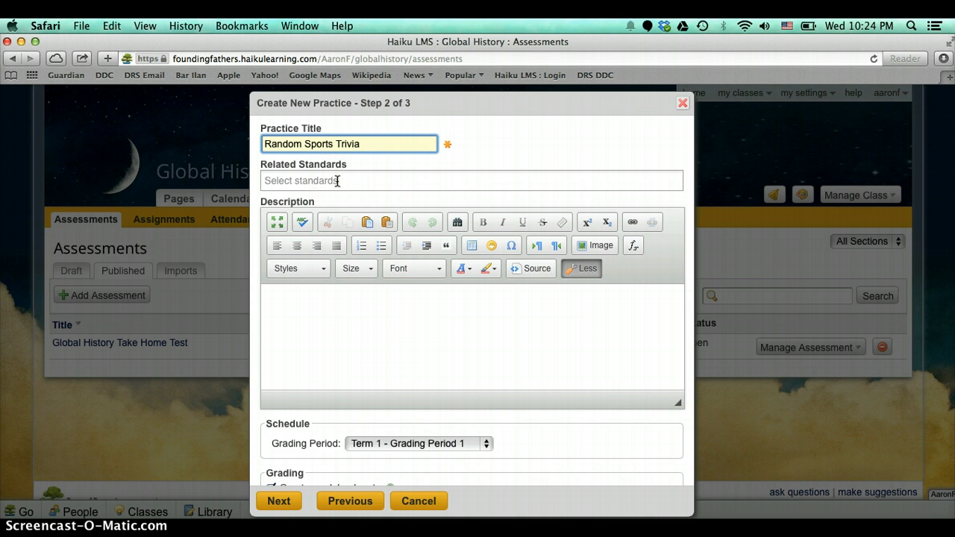
left_click(360, 333)
Choose Term 1 - Grading Period 1 as the practice's grading period.
scroll(376, 324, "down", 3)
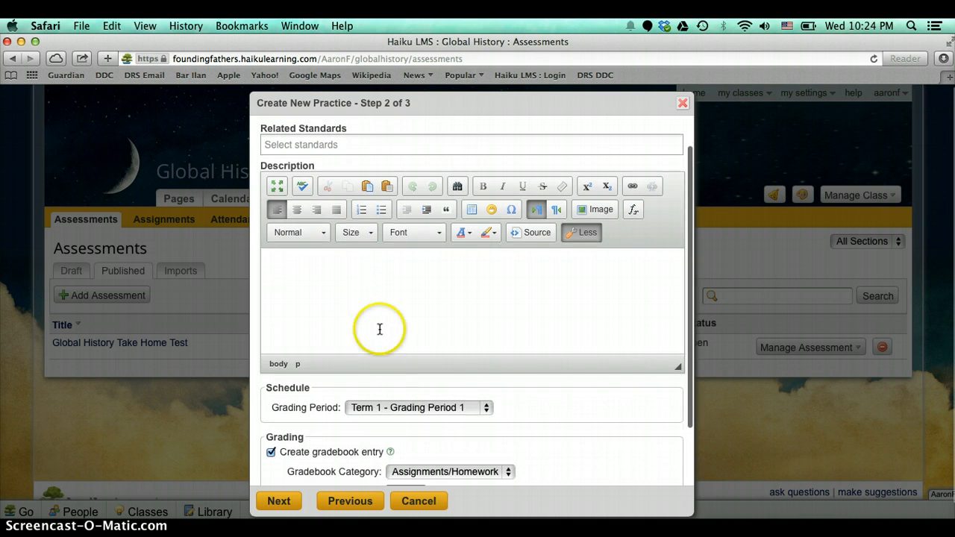
left_click(410, 405)
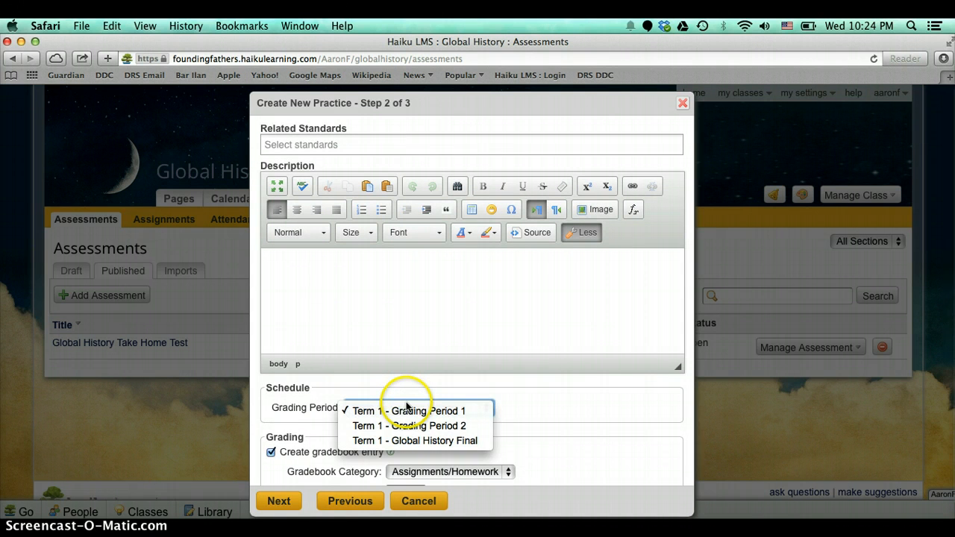
left_click(415, 406)
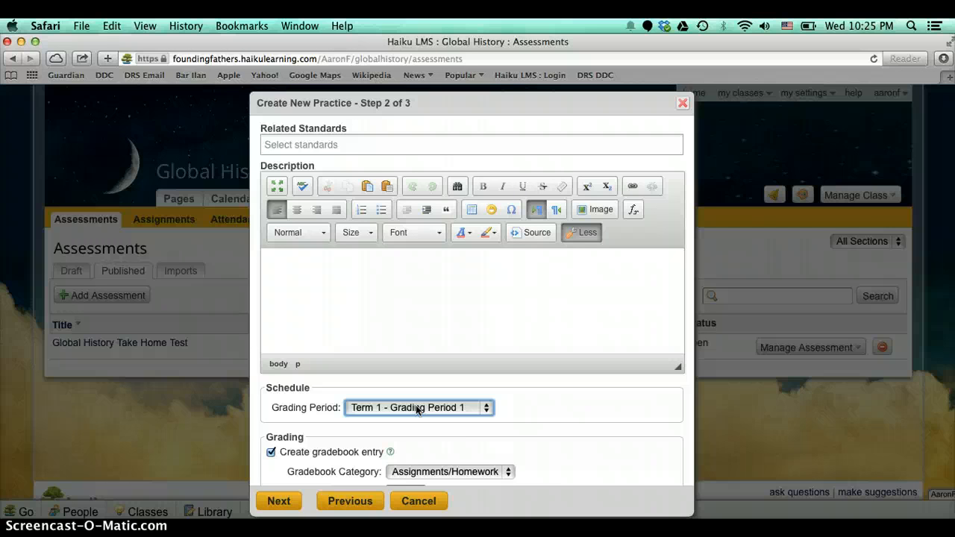
left_click(416, 407)
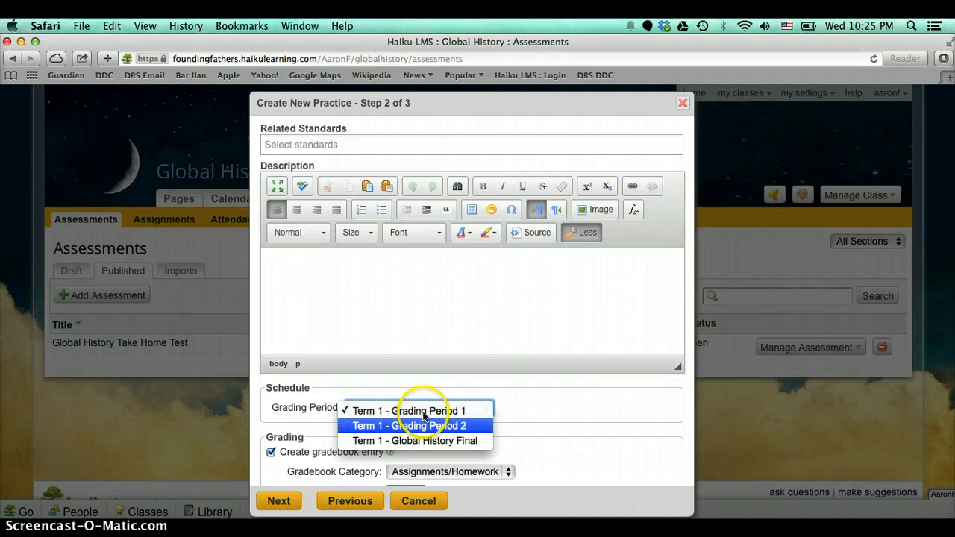
left_click(424, 412)
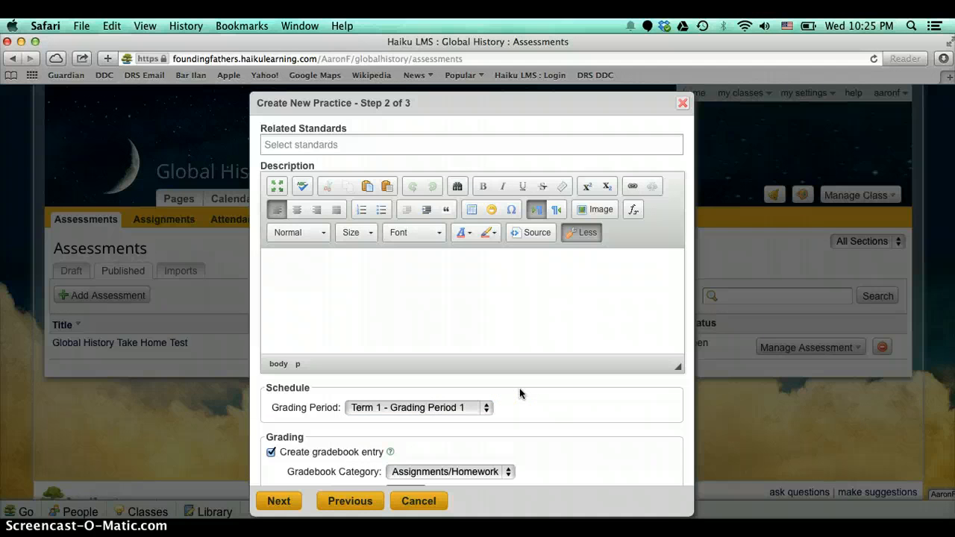
Choose Assignments/Homework as the gradebook category for the practice's gradebook entry.
scroll(553, 420, "down", 3)
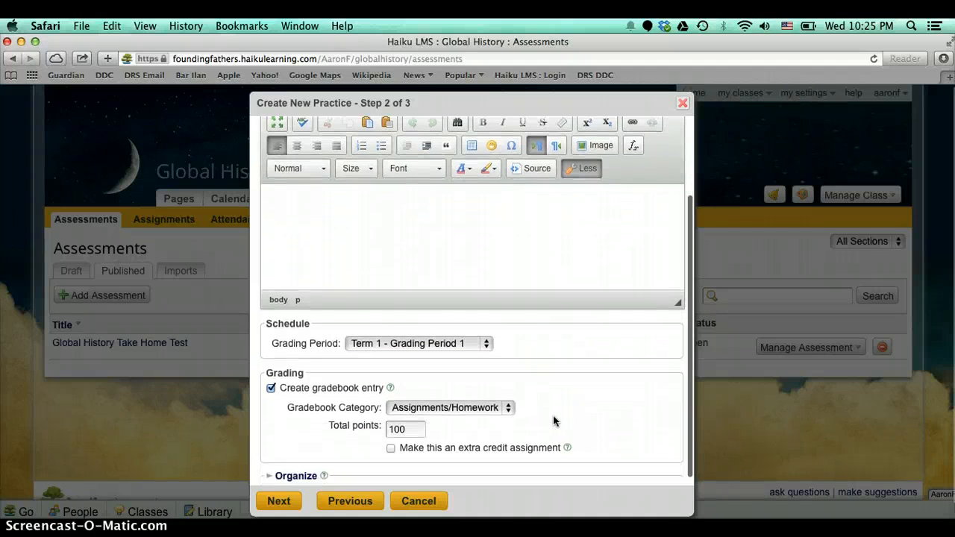
scroll(554, 415, "down", 1)
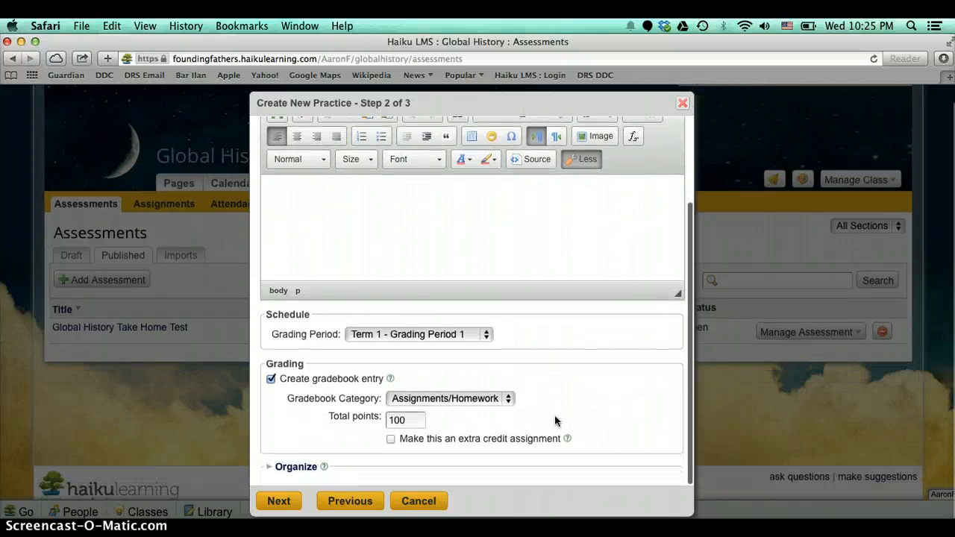
left_click(505, 399)
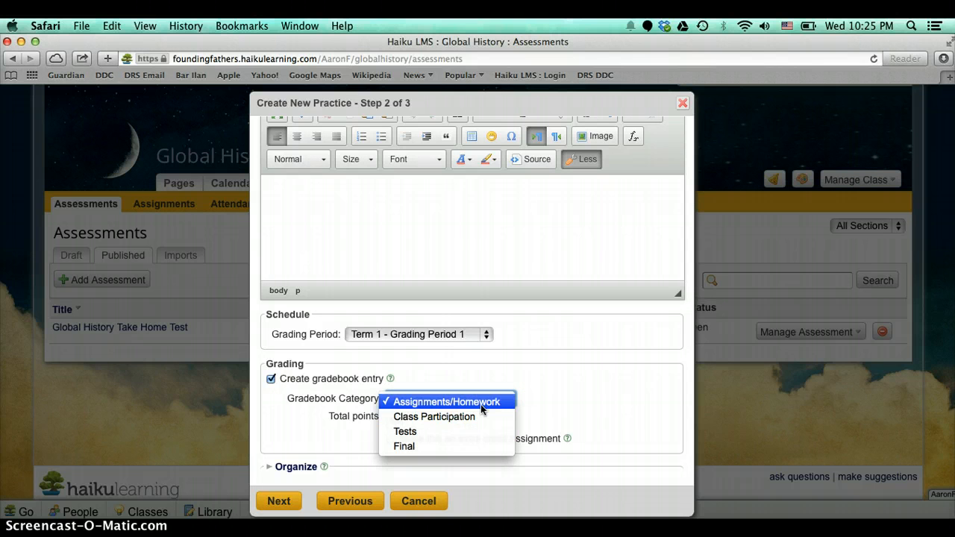
left_click(480, 405)
left_click(396, 420)
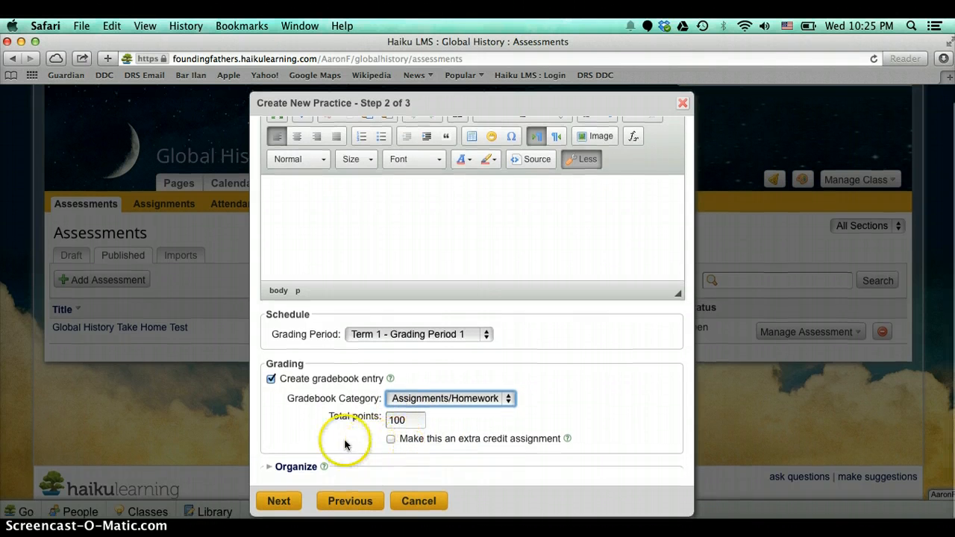
Classify the practice under Health / Physical Education instead of Social Studies, for grade levels 1, 2 and 4.
left_click(270, 468)
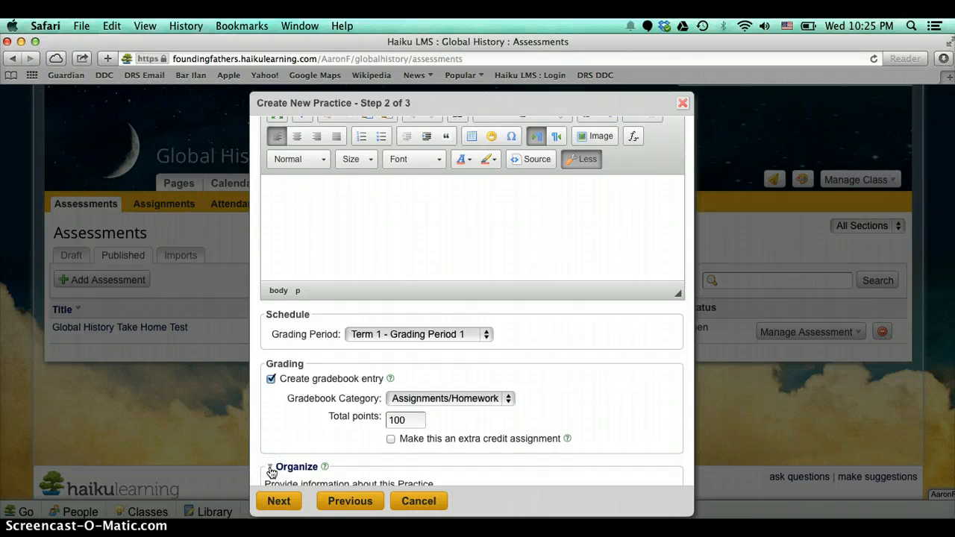
scroll(313, 430, "down", 5)
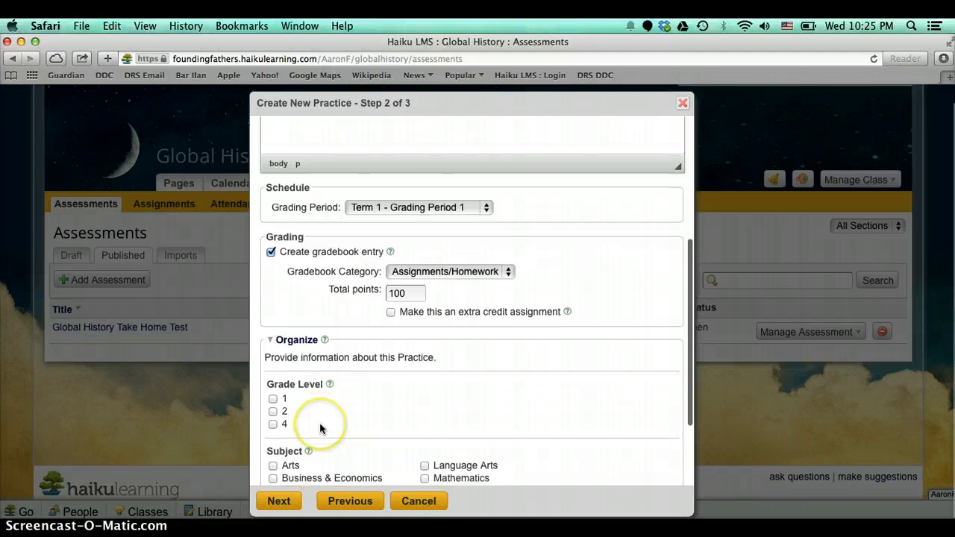
scroll(321, 429, "down", 5)
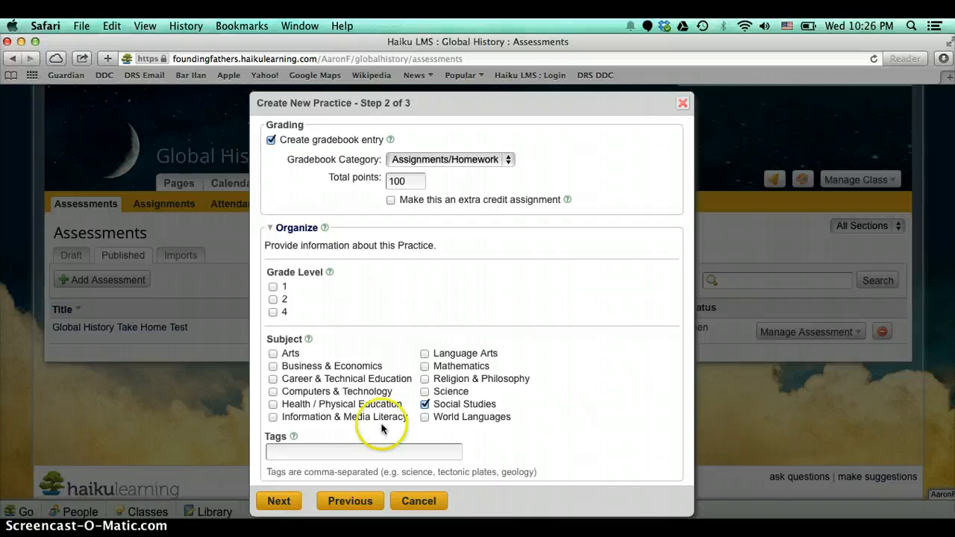
left_click(273, 403)
left_click(424, 404)
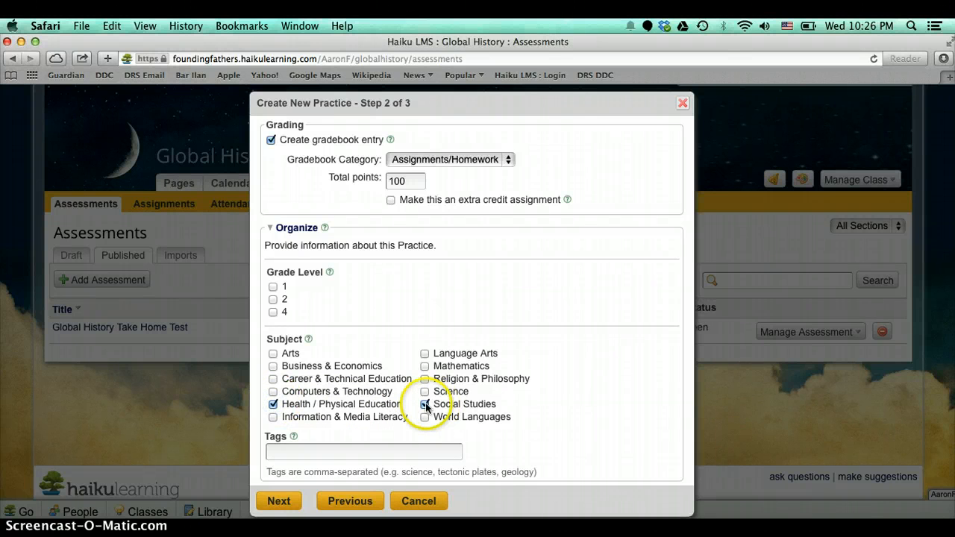
left_click(271, 298)
left_click(274, 286)
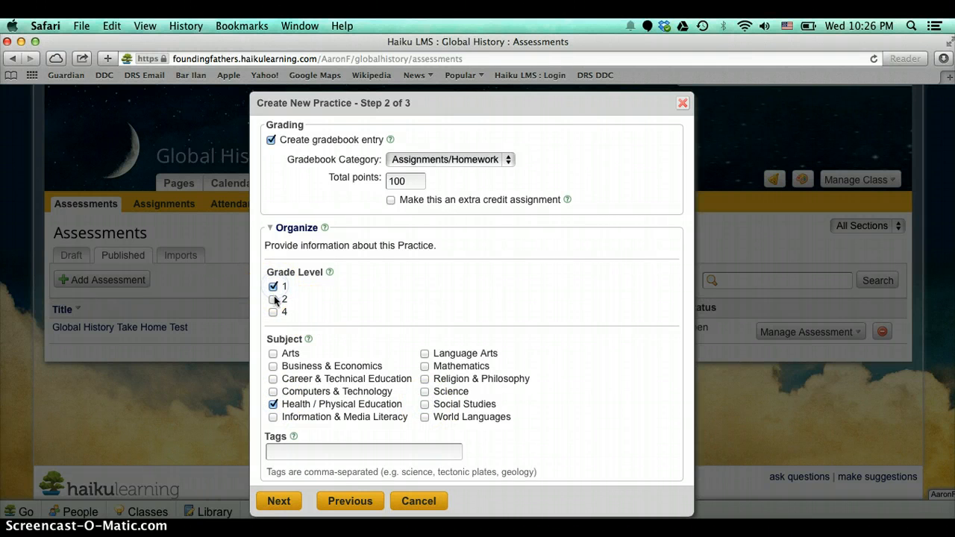
left_click(273, 300)
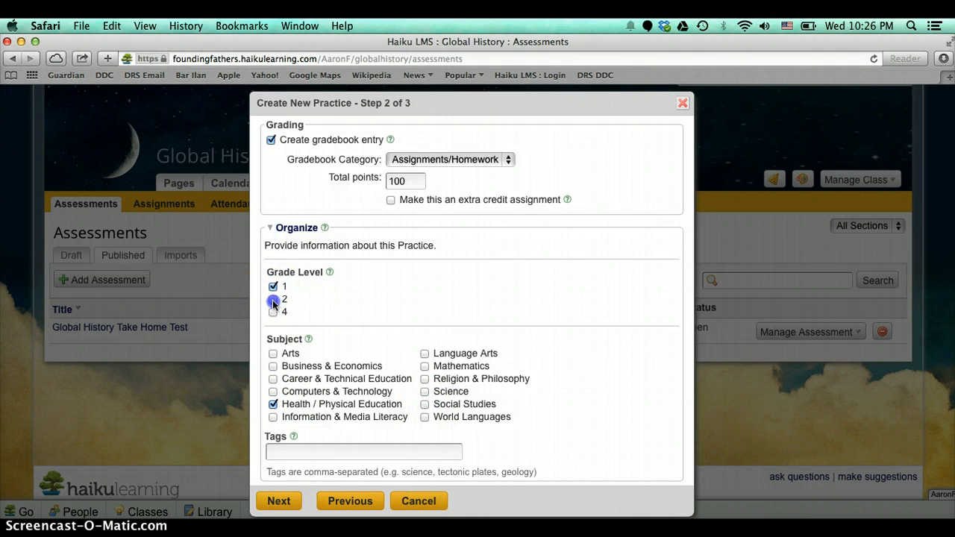
Add the tag "Sports" to the practice and continue to the time limit and attempt settings.
left_click(297, 455)
type("Sports")
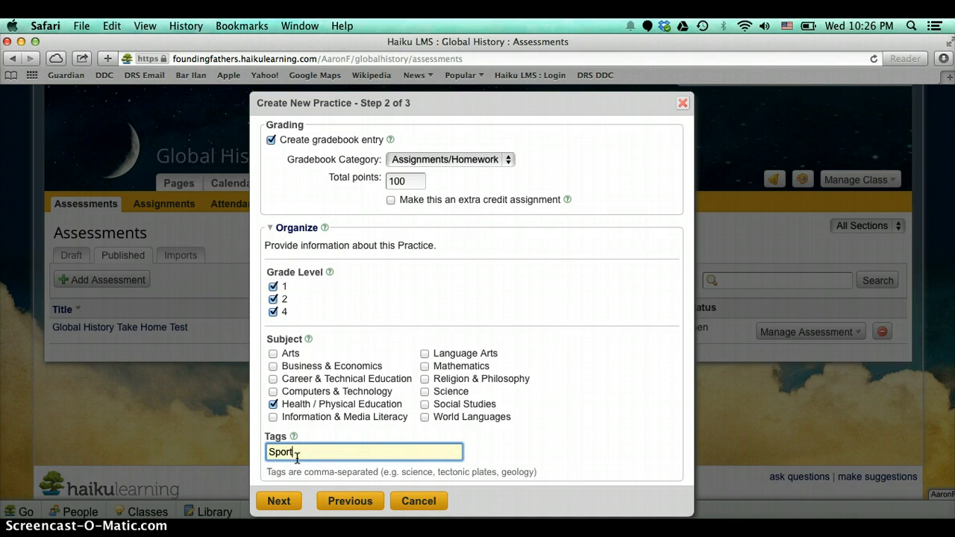
left_click(324, 472)
left_click(282, 503)
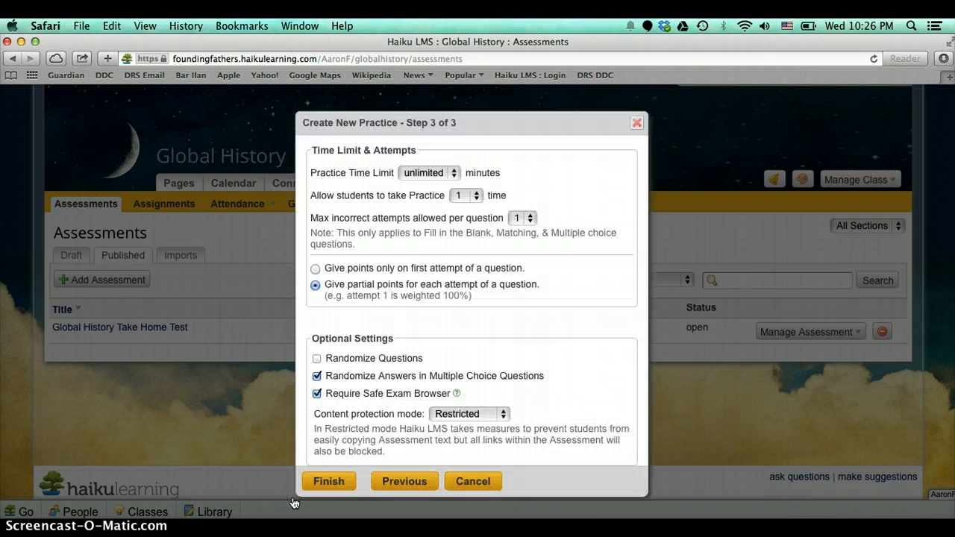
Limit the practice to 60 minutes and allow students to take it 10 times.
left_click(440, 177)
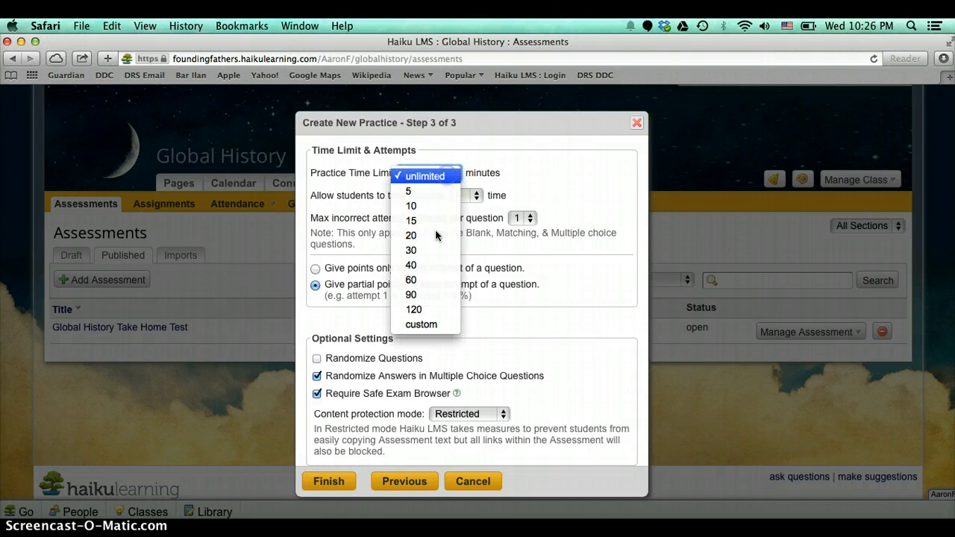
left_click(438, 279)
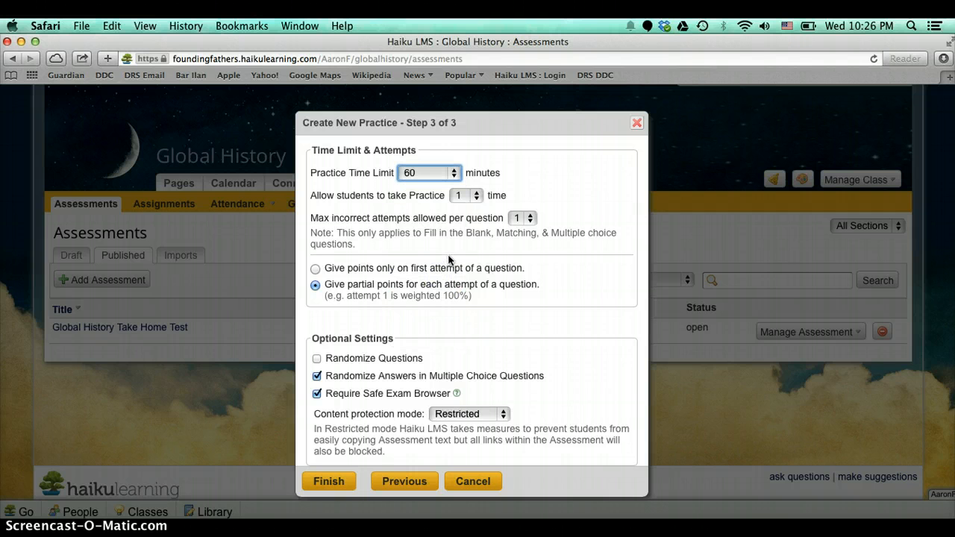
left_click(477, 197)
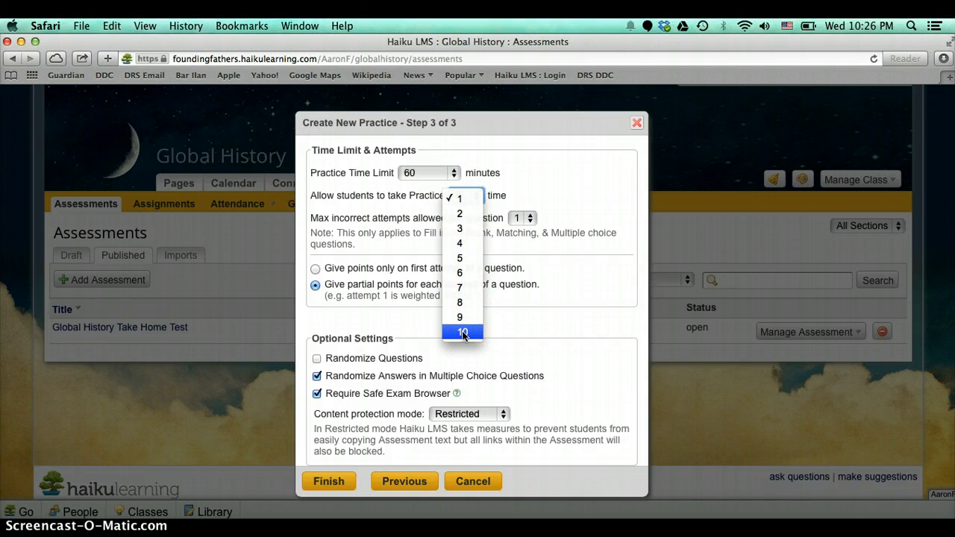
left_click(462, 332)
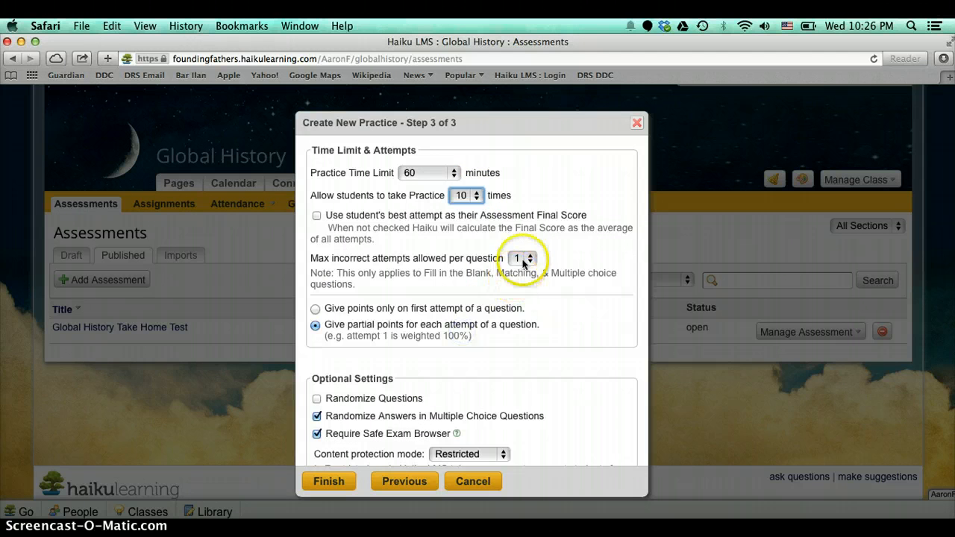
left_click(515, 188)
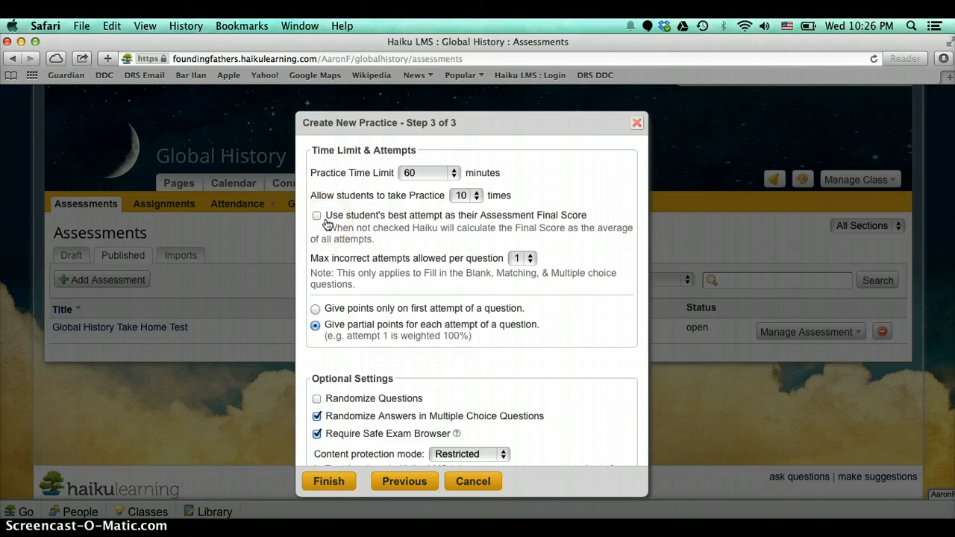
Allow 1 incorrect attempt per question and give points only on the first attempt of a question.
left_click(523, 258)
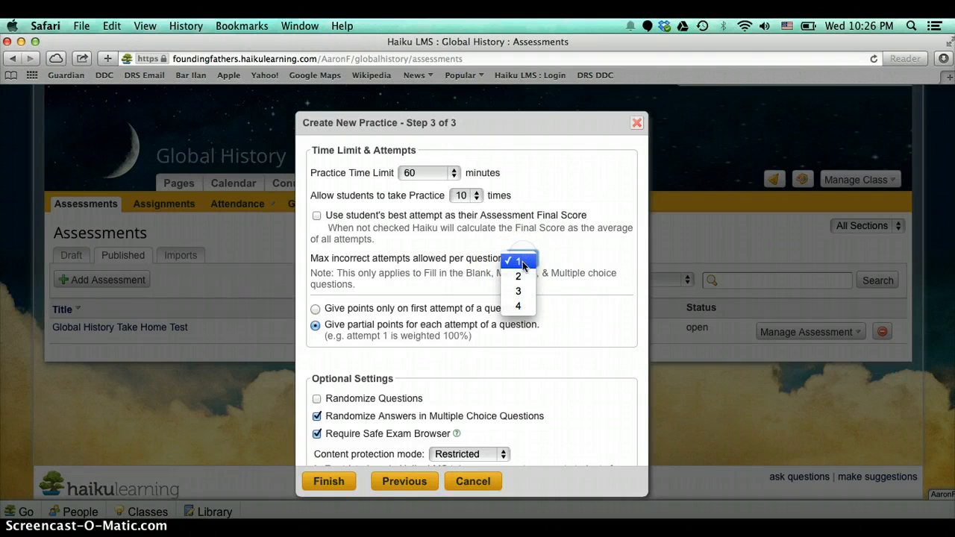
left_click(523, 261)
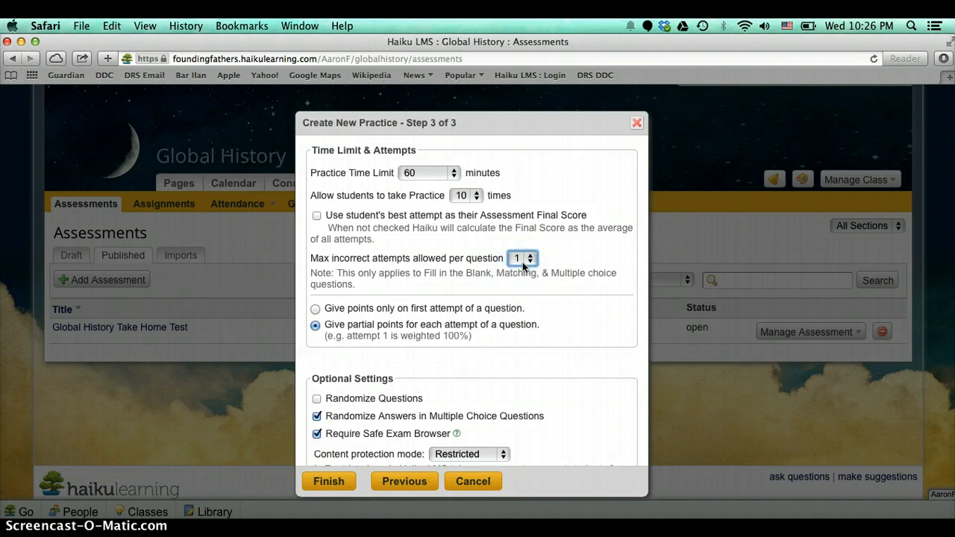
left_click(510, 285)
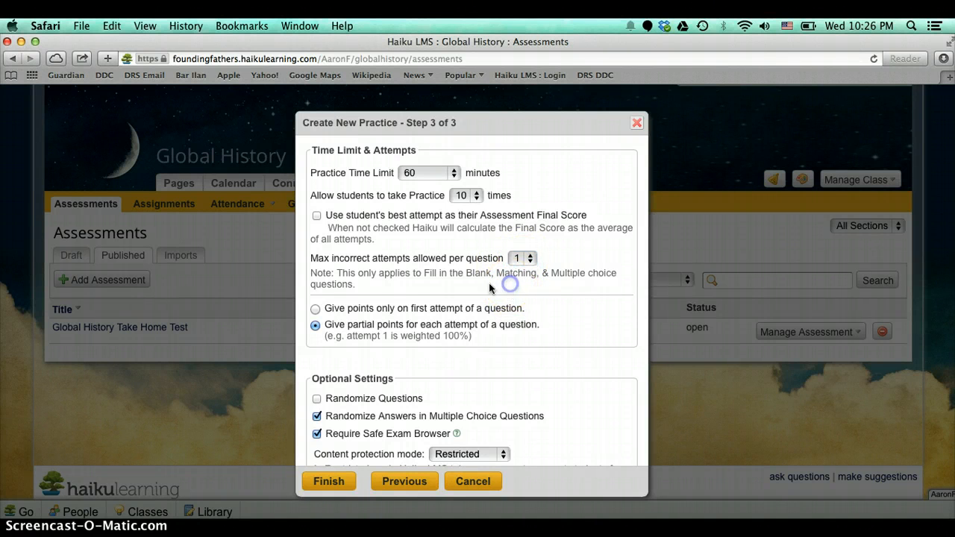
left_click(315, 309)
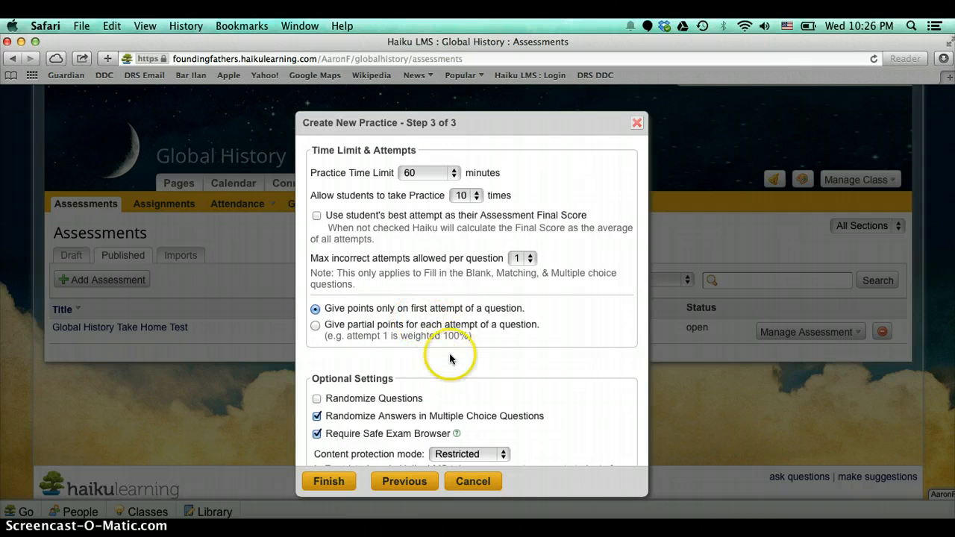
Turn off randomized multiple choice answers and the Safe Exam Browser requirement, and finish creating the practice.
scroll(441, 351, "down", 3)
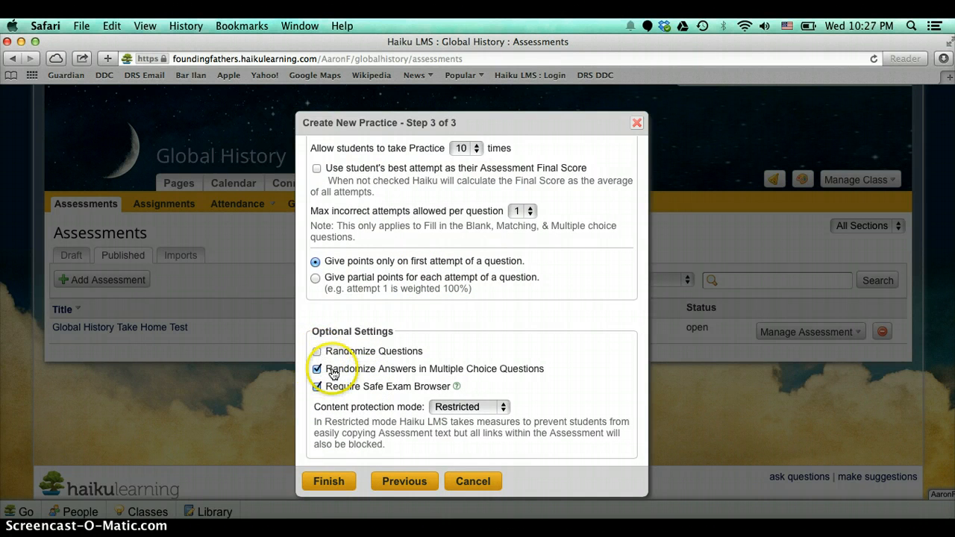
left_click(316, 369)
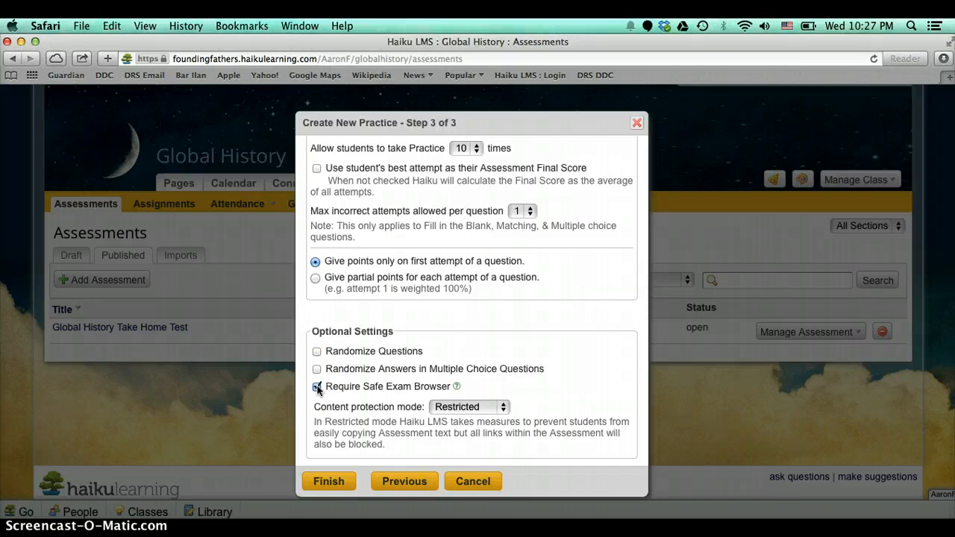
left_click(316, 387)
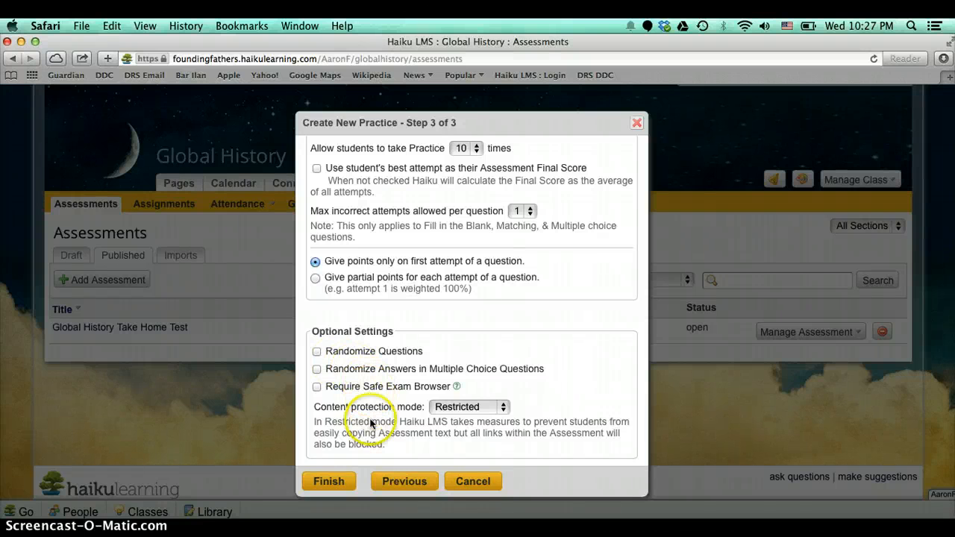
left_click(338, 481)
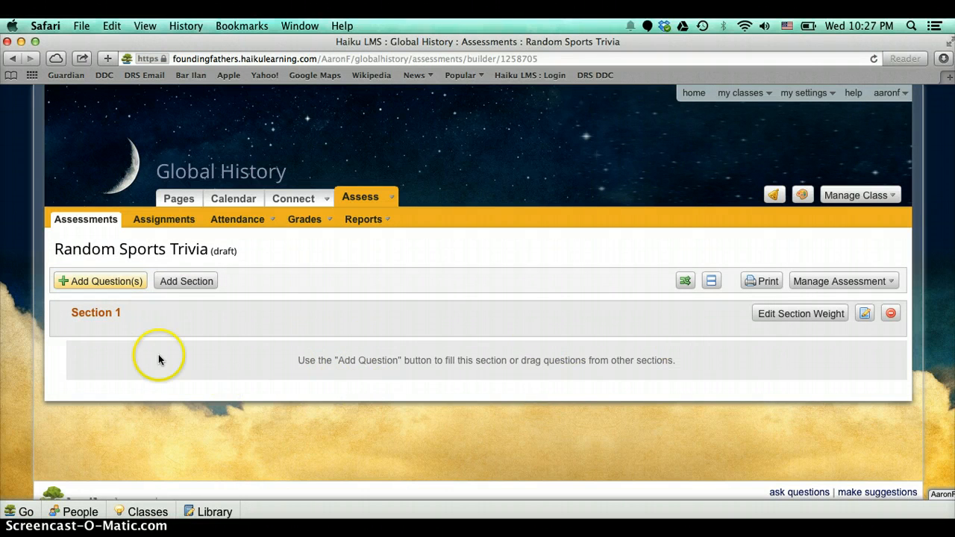
Rename Section 1 of the practice as "Baseball" and save the section.
left_click(97, 313)
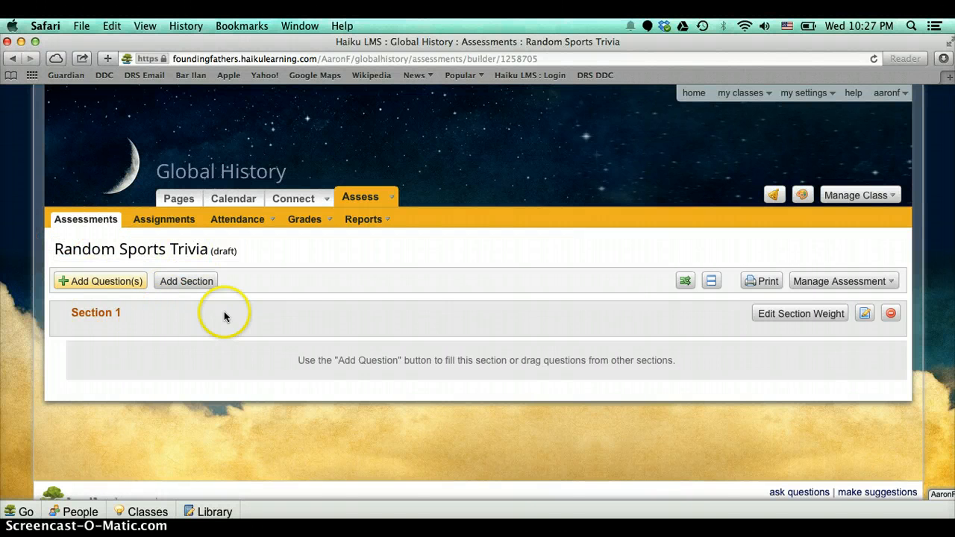
left_click(865, 315)
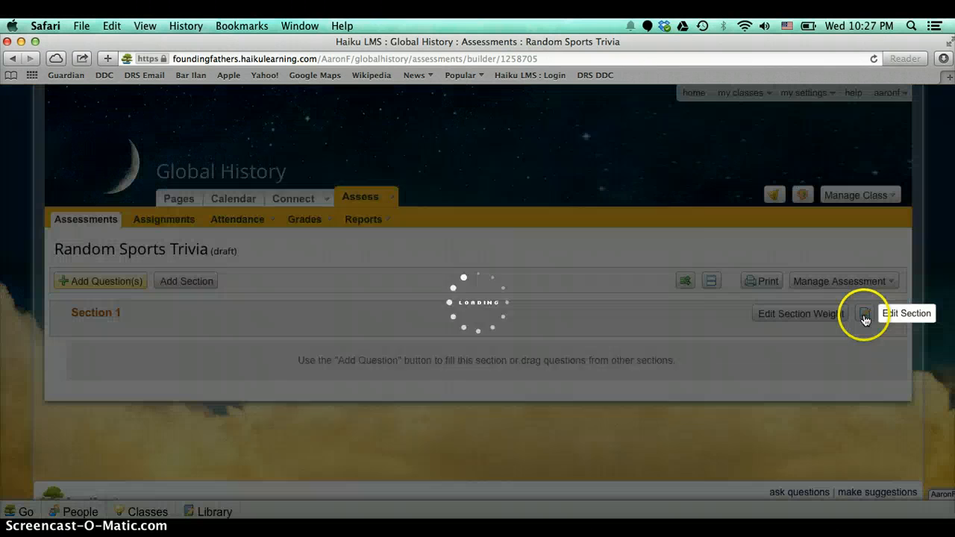
left_click(380, 179)
left_click(380, 179)
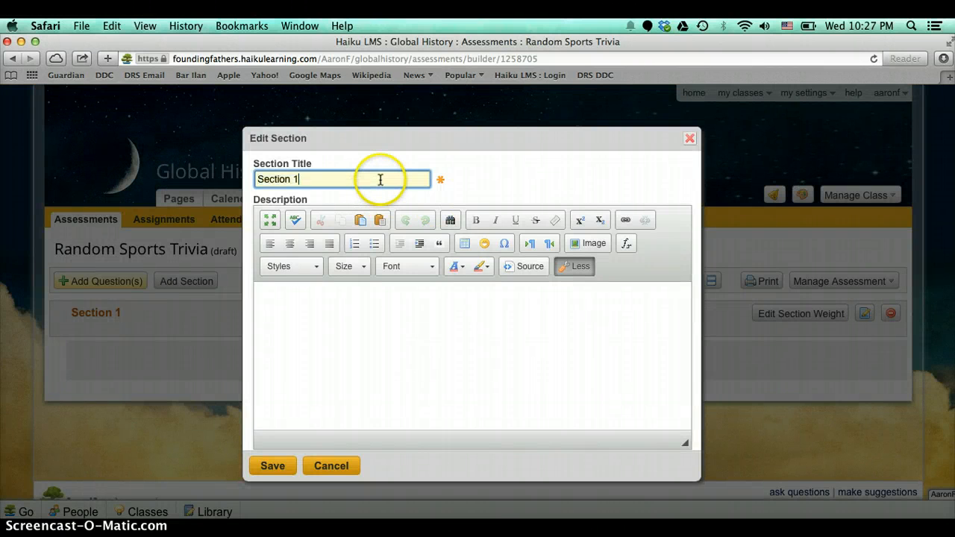
triple_click(380, 179)
key("BackSpace")
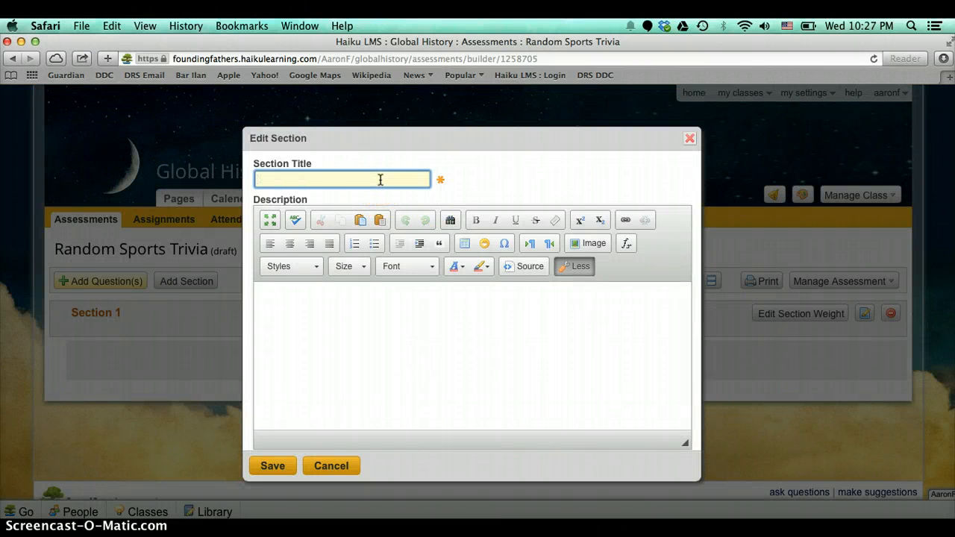
type("Baseball")
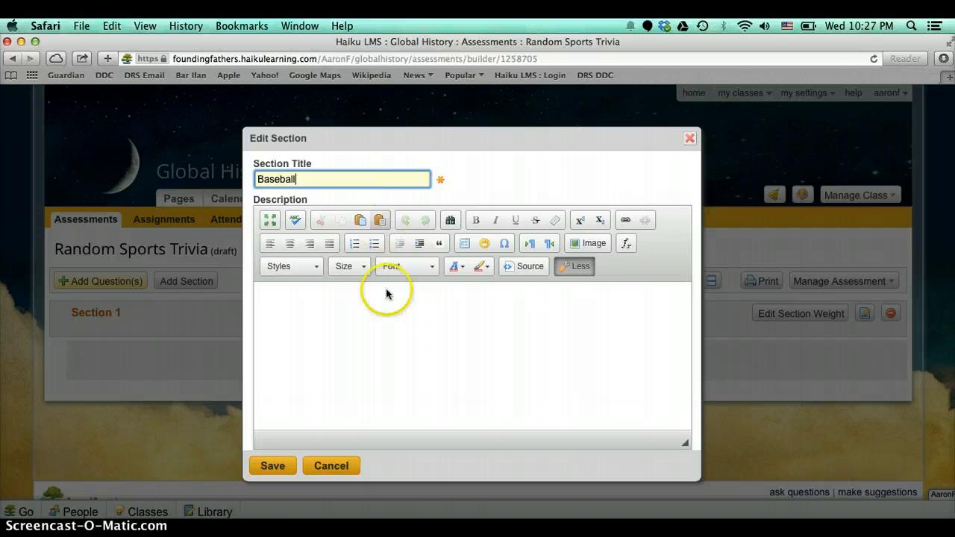
left_click(275, 465)
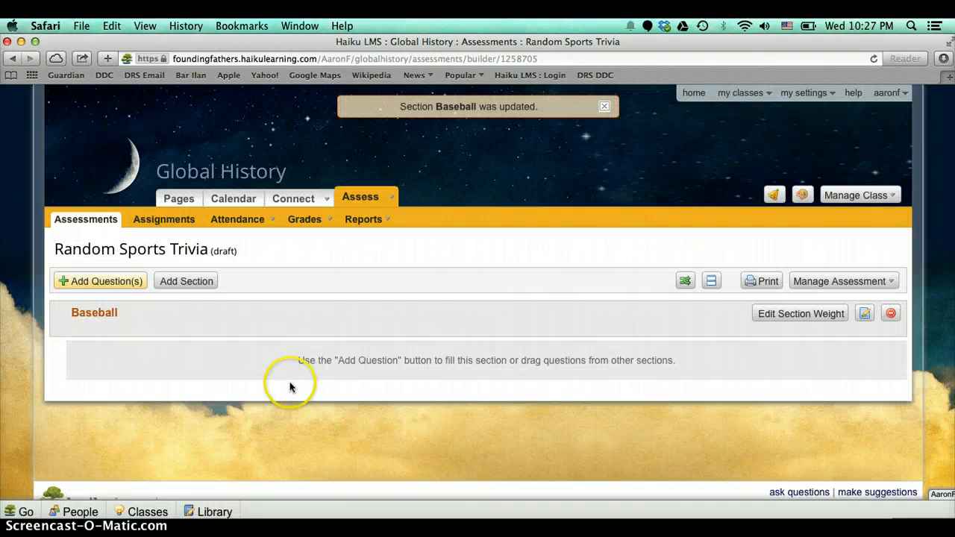
Add a multiple choice question with the text "Who won the World Series in 2013?".
left_click(118, 287)
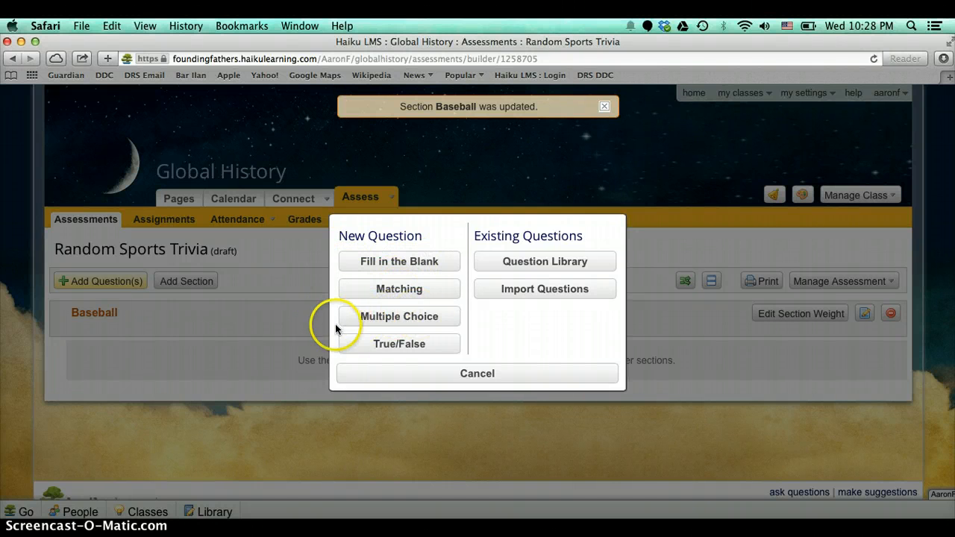
left_click(399, 317)
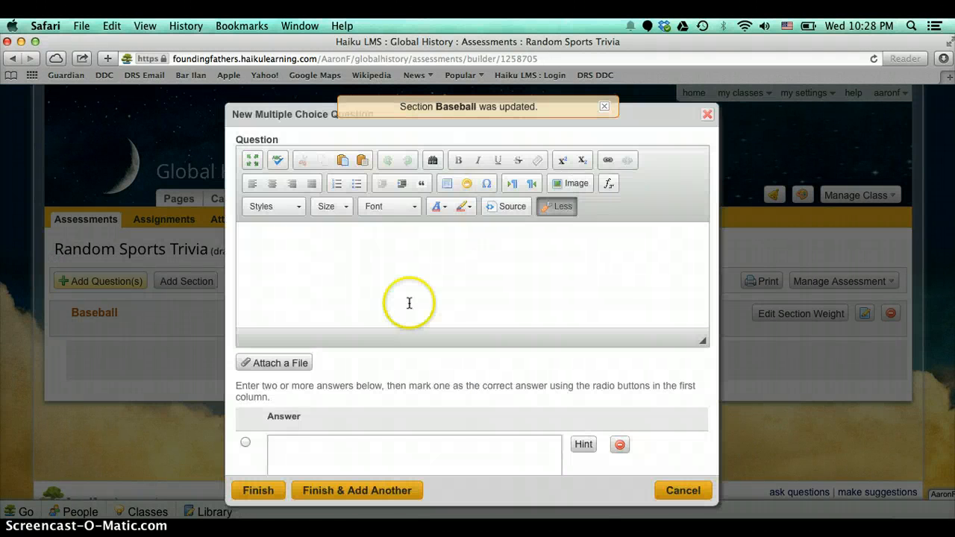
left_click(409, 302)
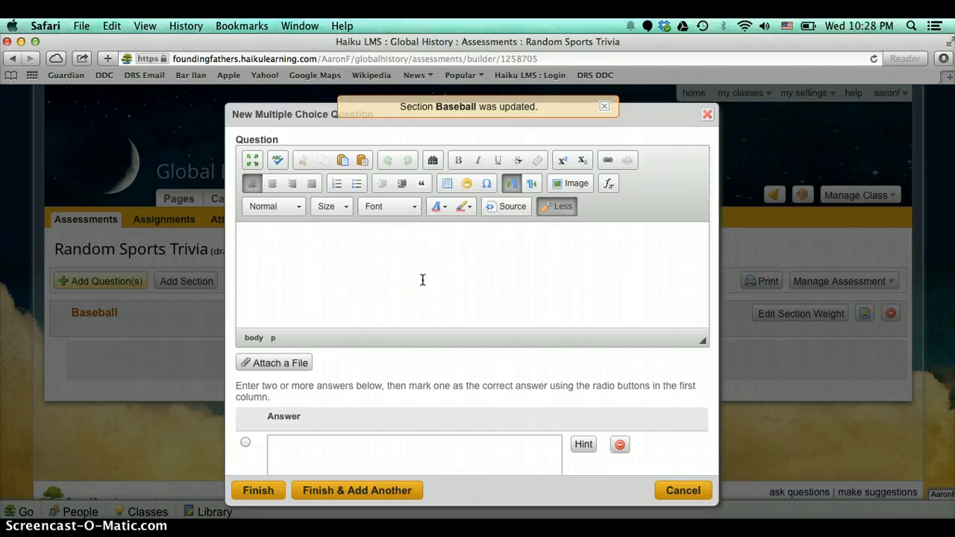
type("Who won the w")
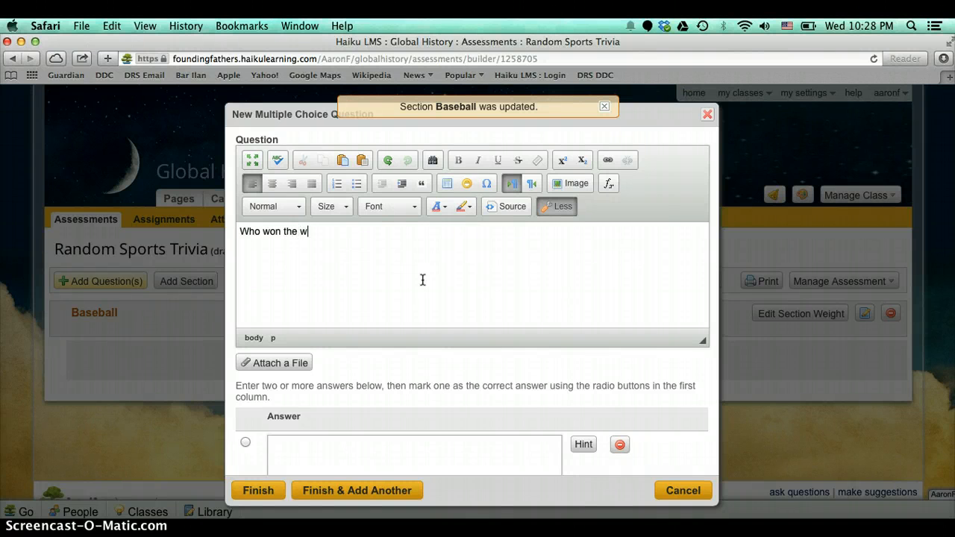
key("BackSpace")
type("World Series in 20")
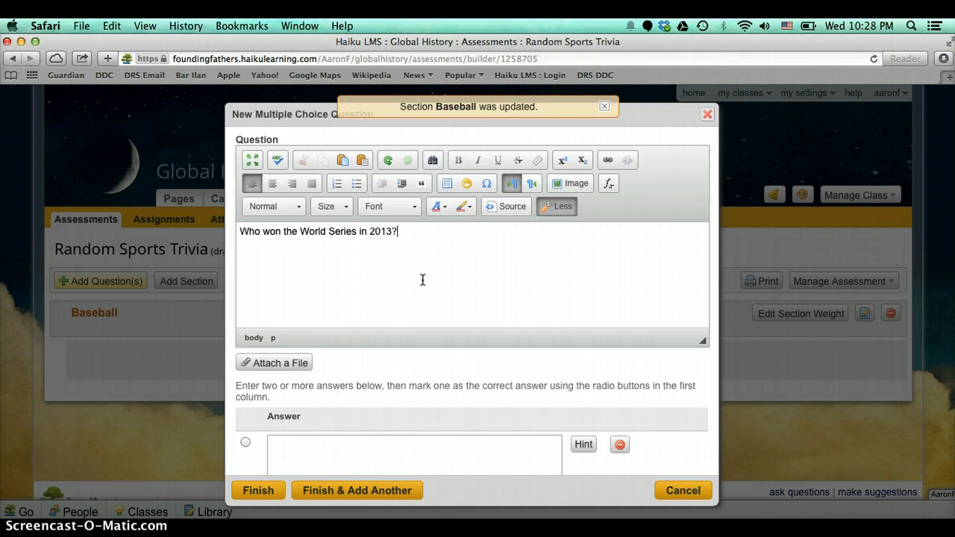
Enter "Yankees" and "Red Sox" as the first two answer choices of the question.
scroll(412, 386, "down", 4)
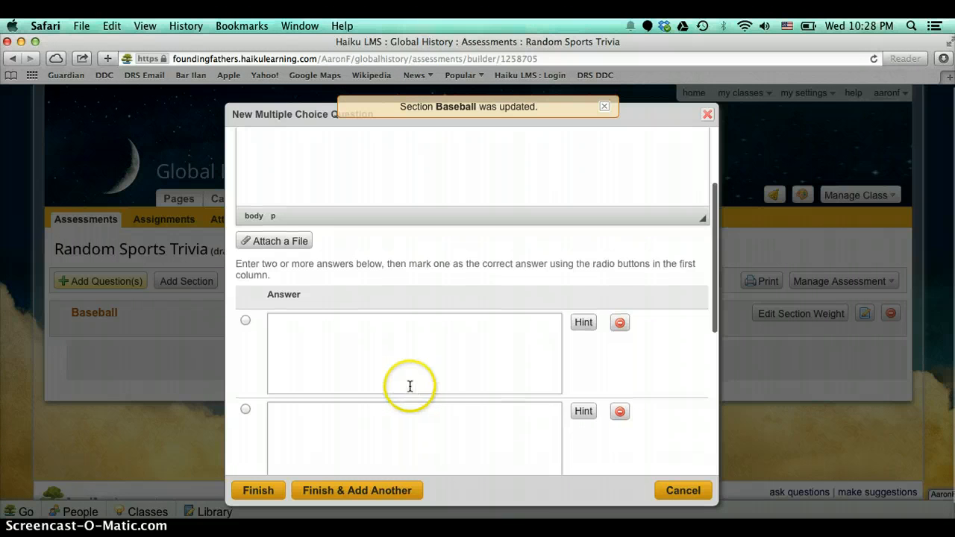
scroll(410, 386, "down", 5)
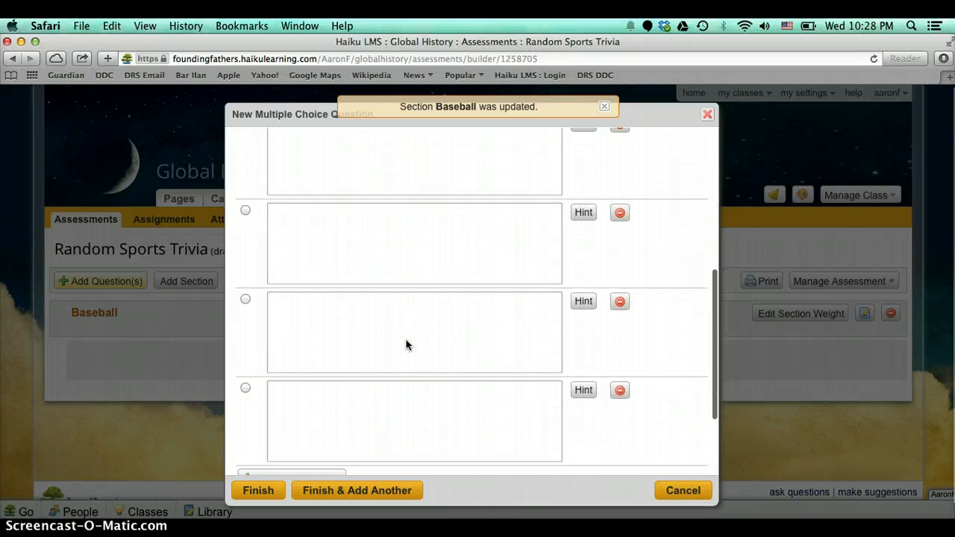
scroll(407, 344, "down", 2)
scroll(341, 252, "up", 5)
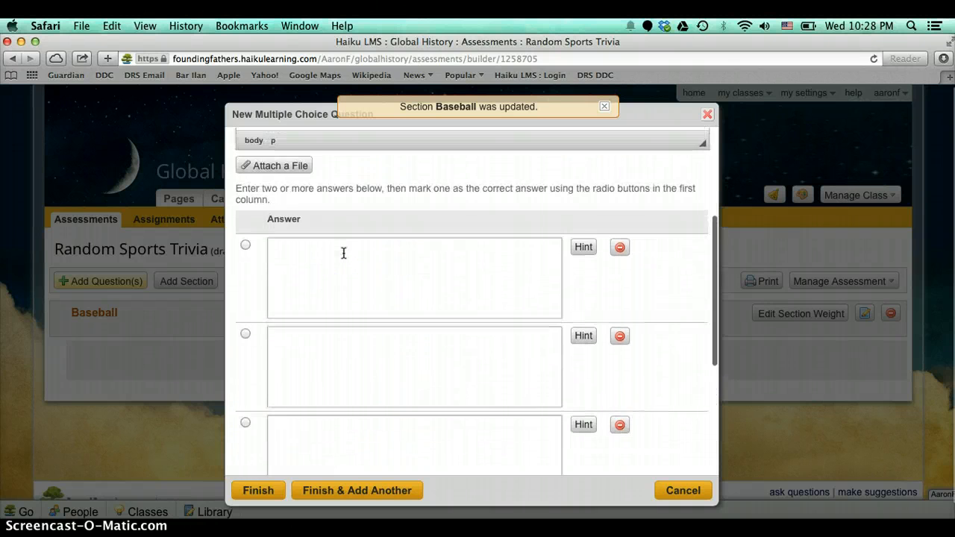
scroll(343, 253, "down", 5)
left_click(297, 369)
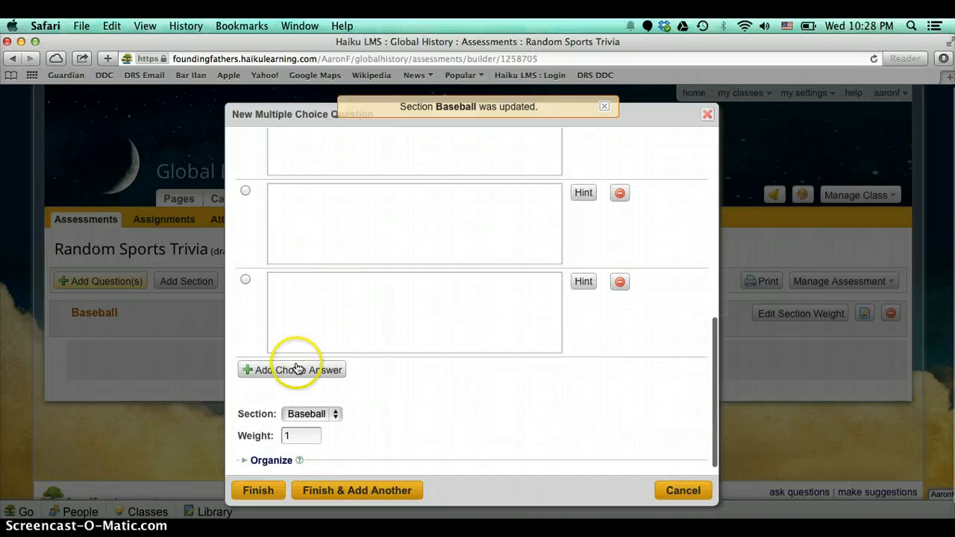
scroll(335, 303, "up", 5)
left_click(369, 273)
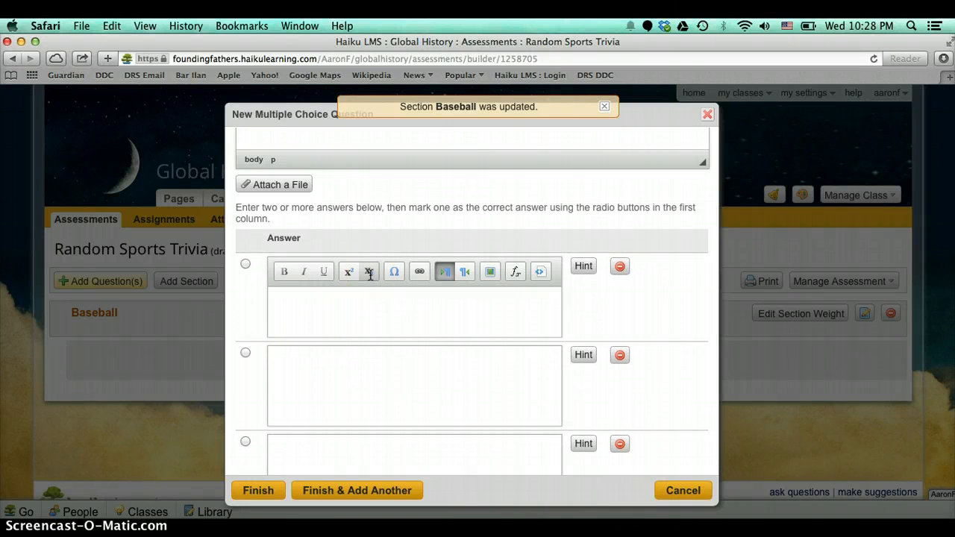
type("Yankees")
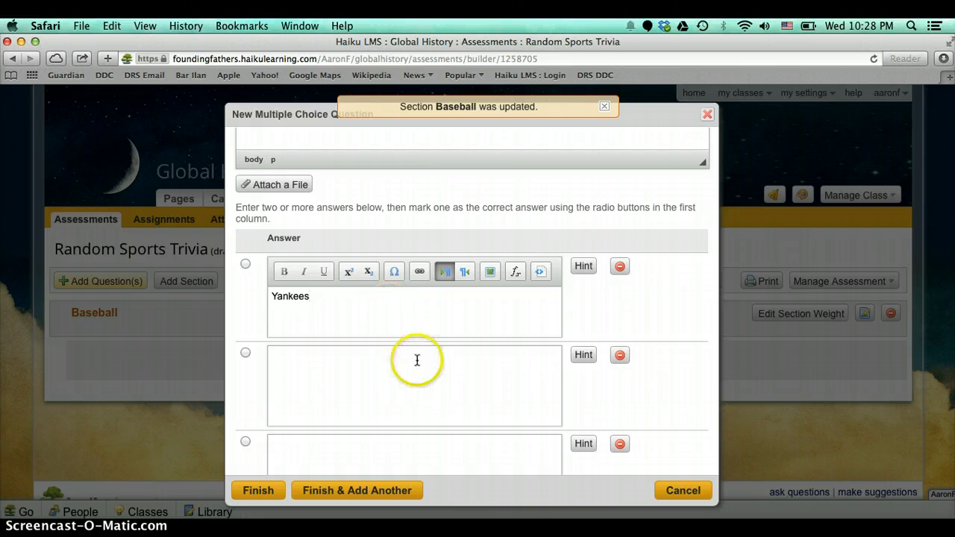
left_click(416, 359)
type("Red So")
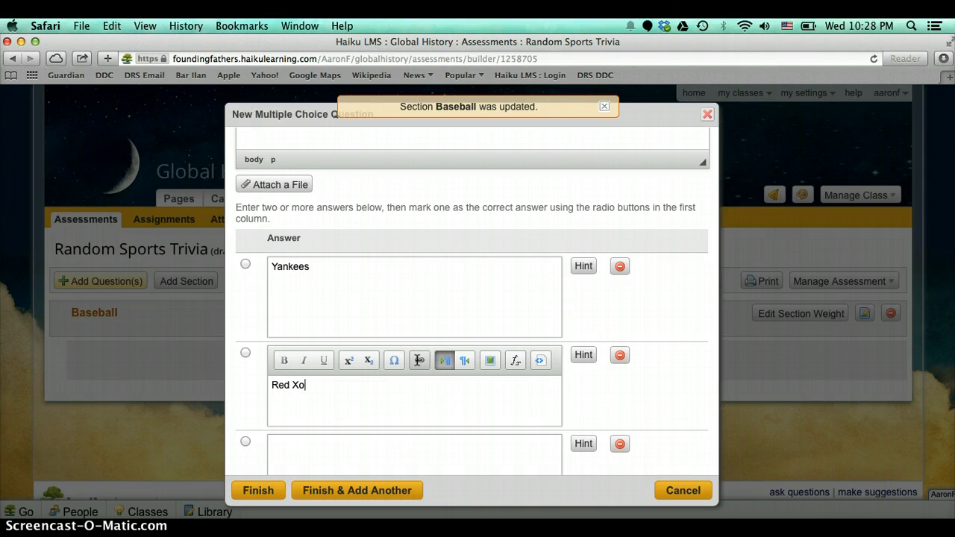
key("BackSpace")
key("BackSpace")
type("Sox")
Enter "Cardinals" and "Astros" as the third and fourth answer choices.
scroll(405, 367, "down", 5)
left_click(418, 341)
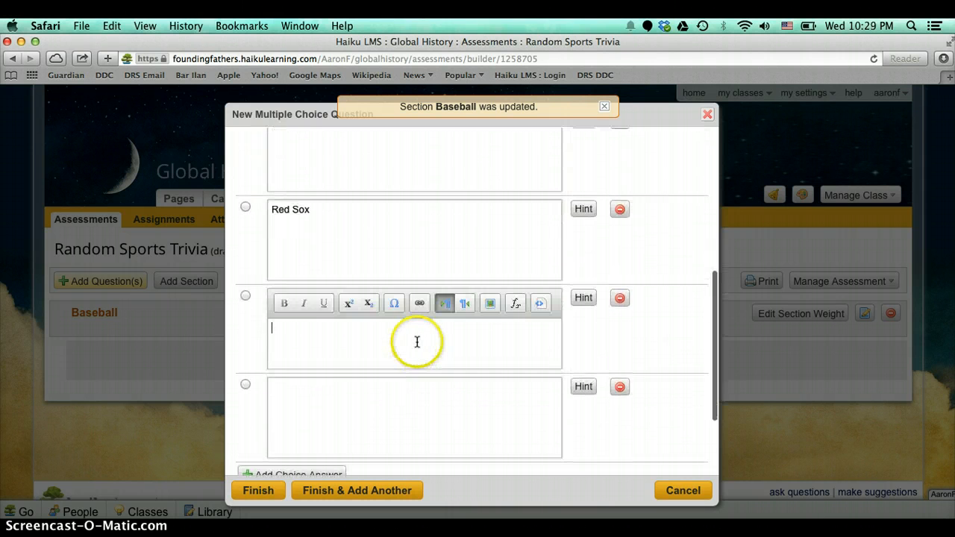
type("Cardinals")
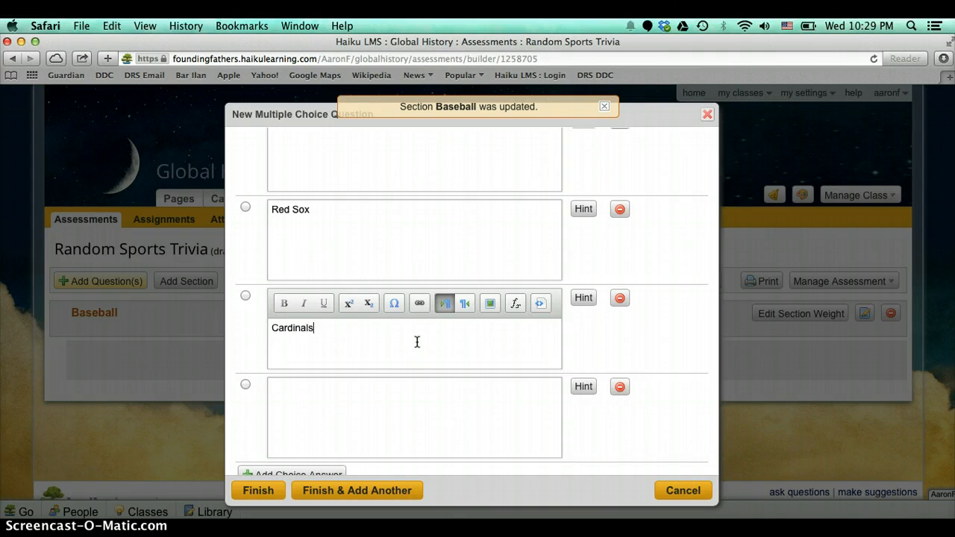
left_click(427, 423)
type("Astr")
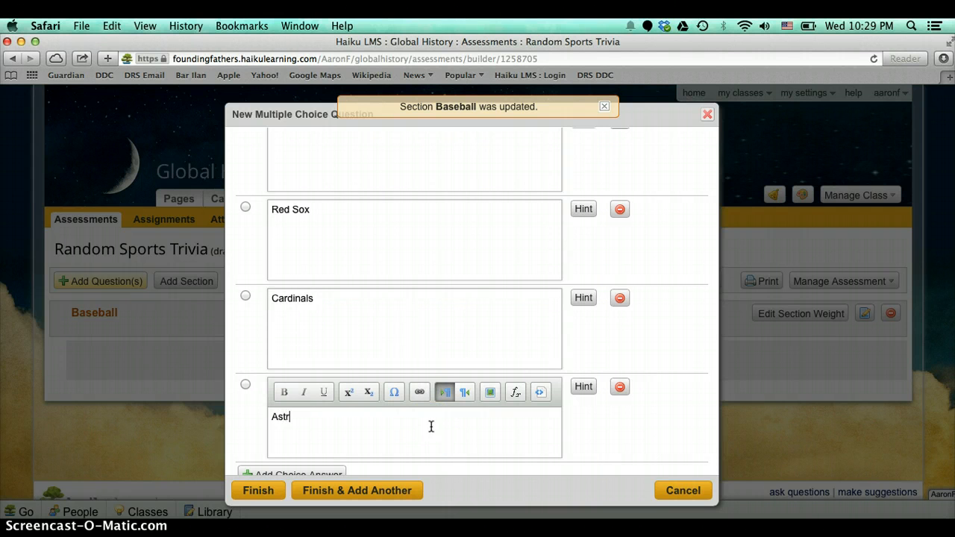
type("os")
Mark Red Sox as the correct answer with the kudos "Great job!" and finish the question.
scroll(369, 216, "up", 3)
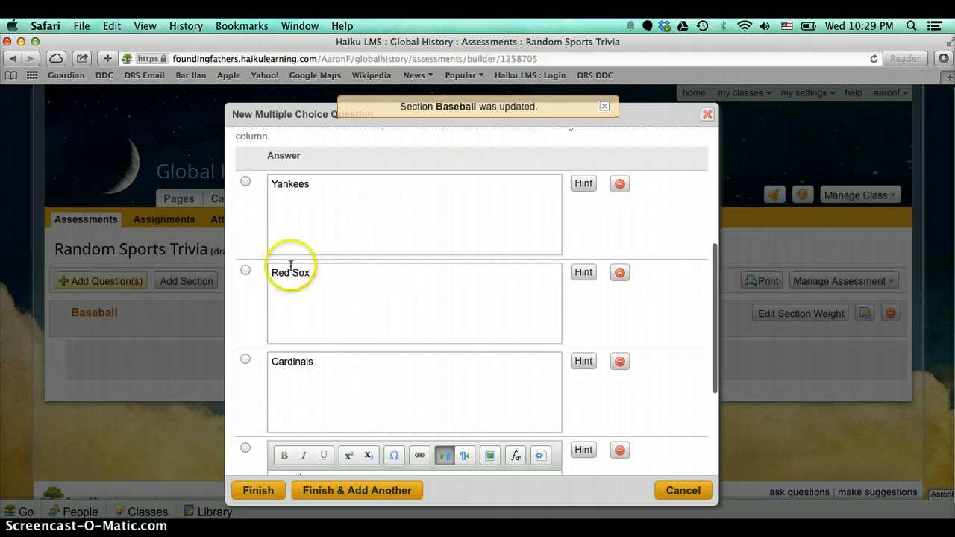
left_click(245, 275)
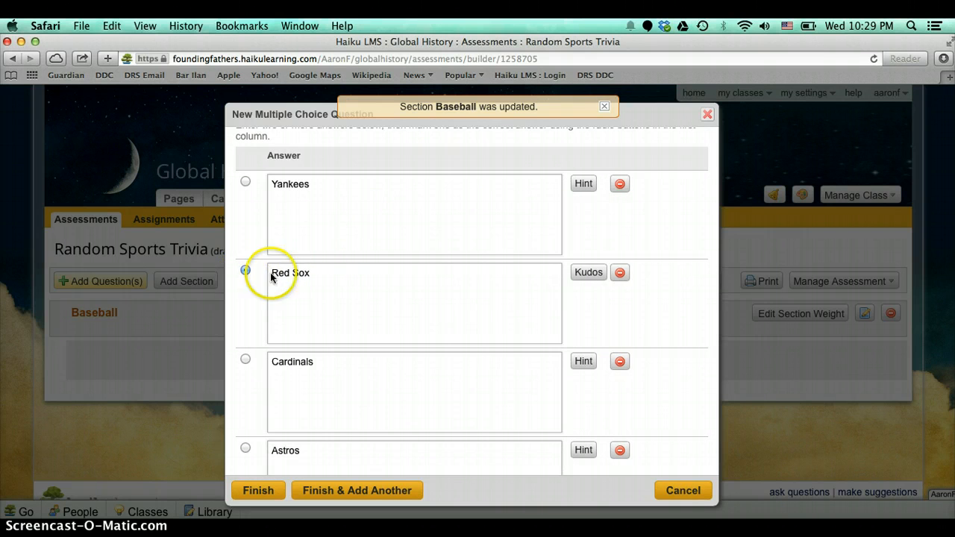
left_click(587, 274)
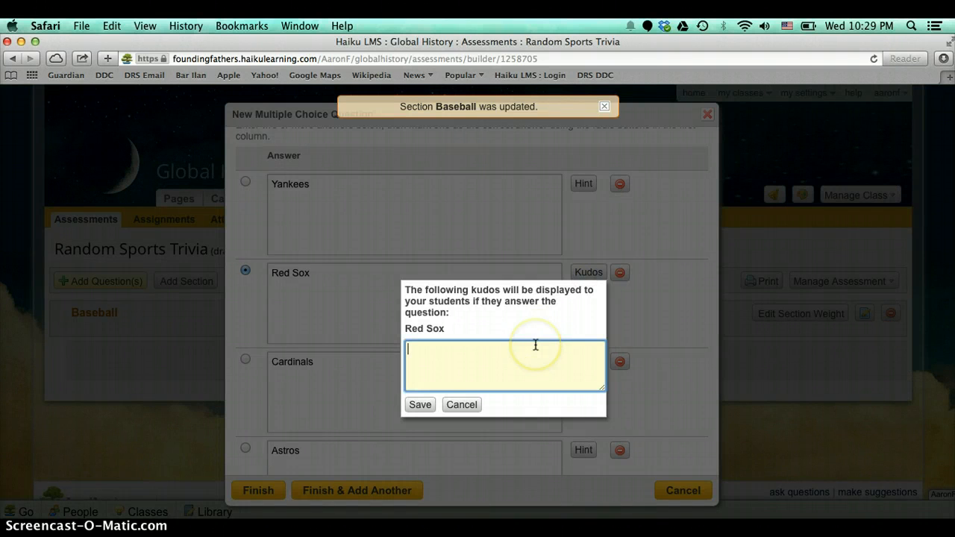
type("Great job!")
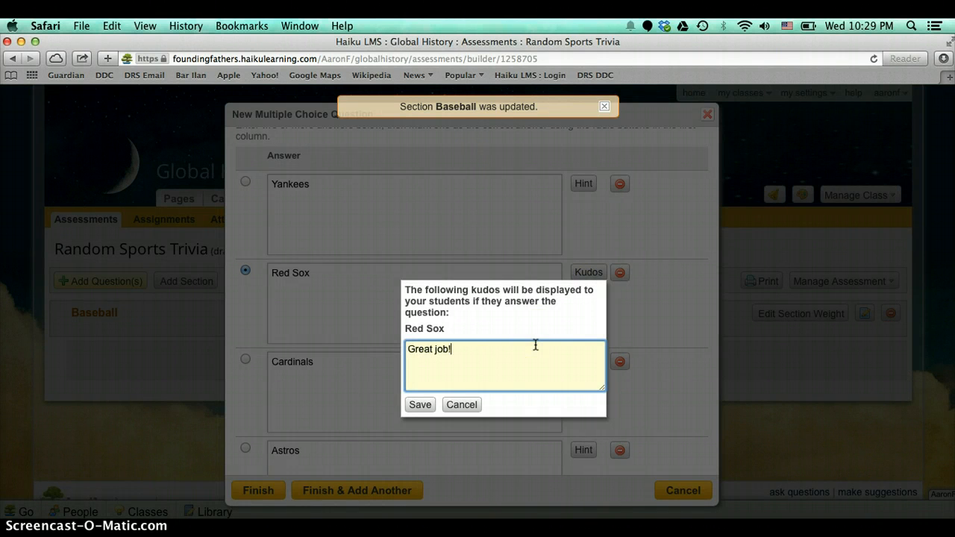
left_click(419, 404)
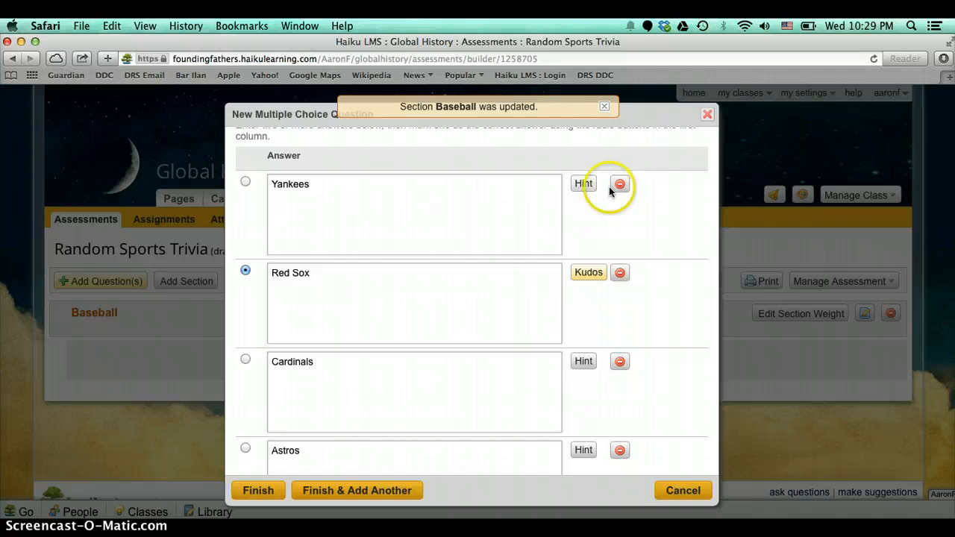
scroll(555, 273, "down", 5)
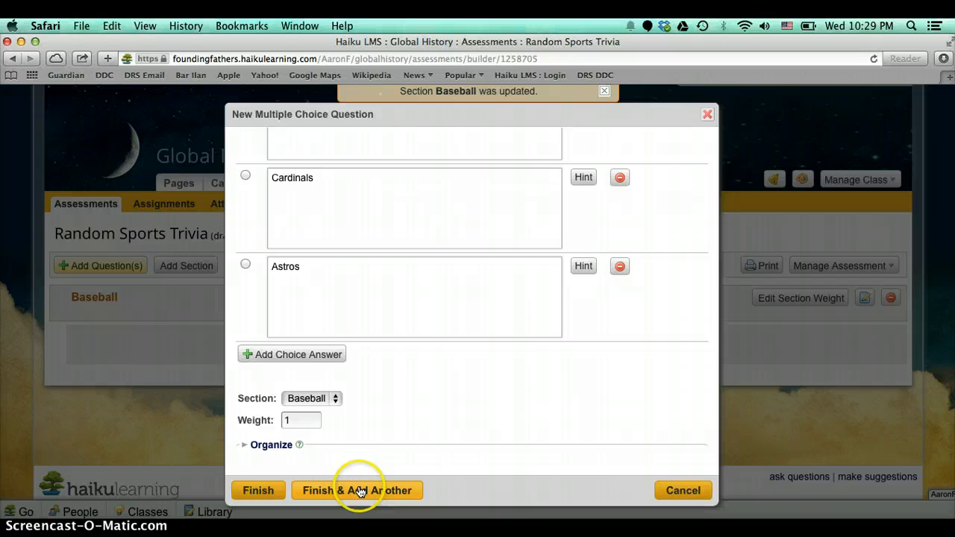
left_click(271, 490)
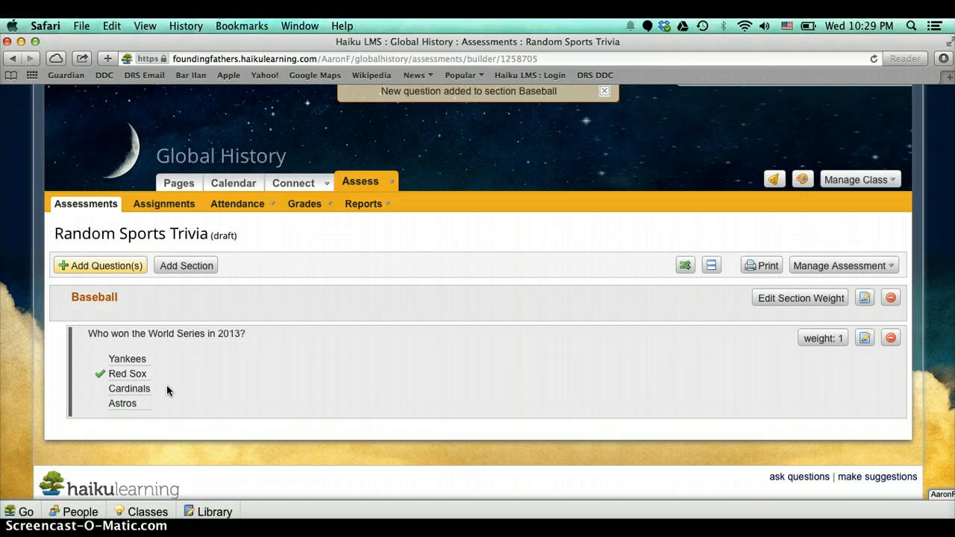
Add a matching question to the Baseball section with "Baseball" and "Bat" as its first pair.
left_click(107, 267)
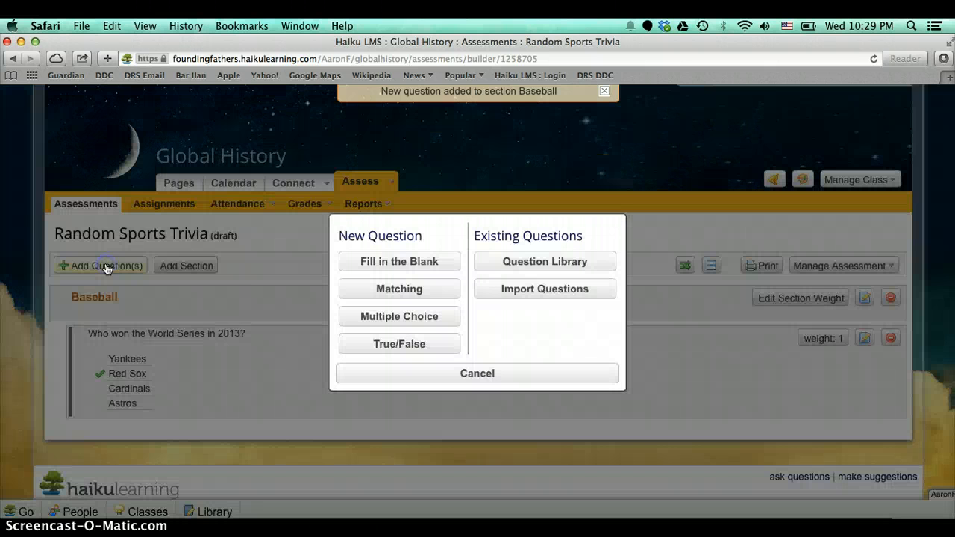
left_click(364, 298)
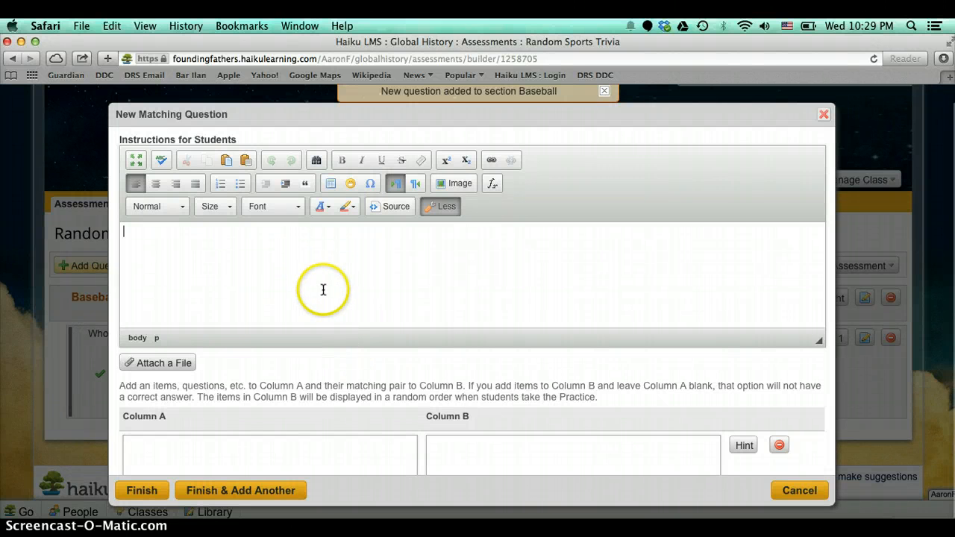
scroll(280, 276, "down", 3)
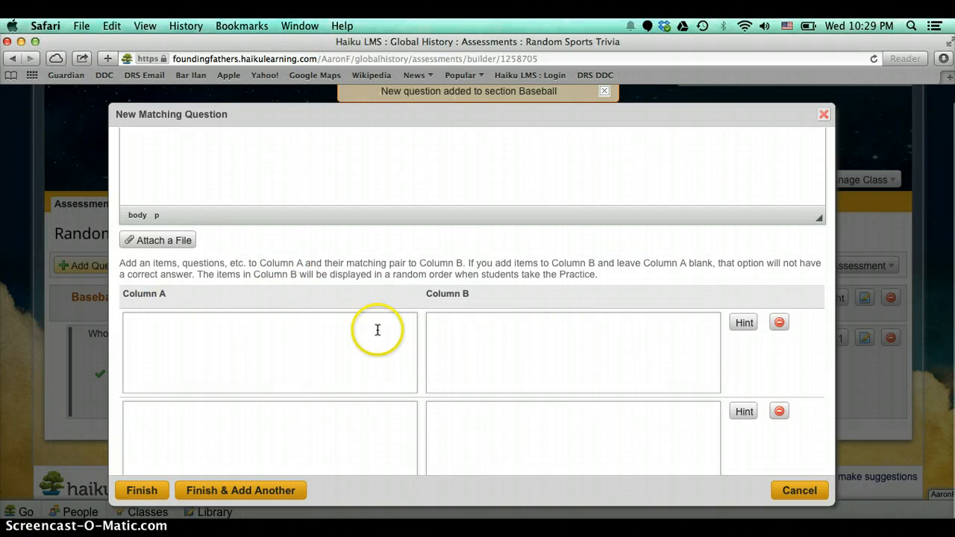
left_click(250, 344)
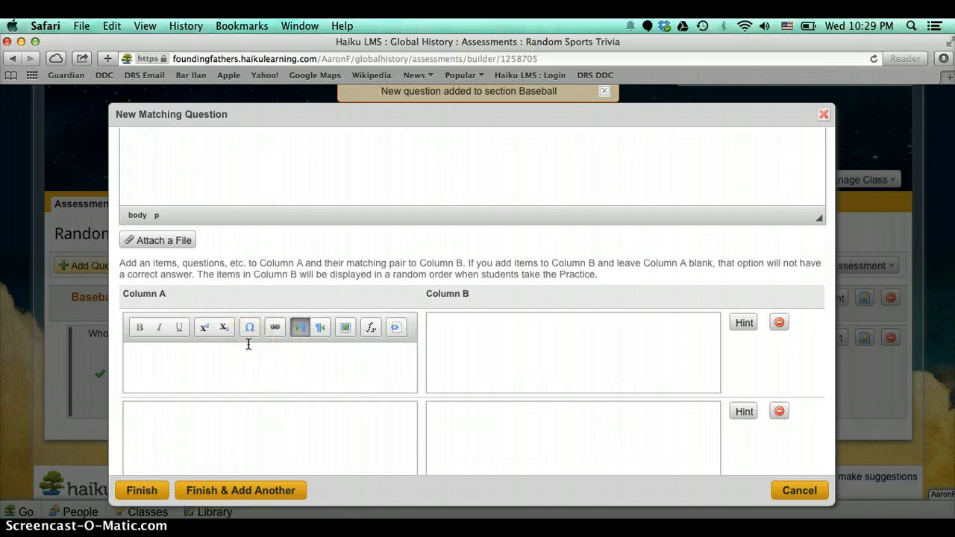
type("Baseball")
left_click(590, 358)
type("Bat")
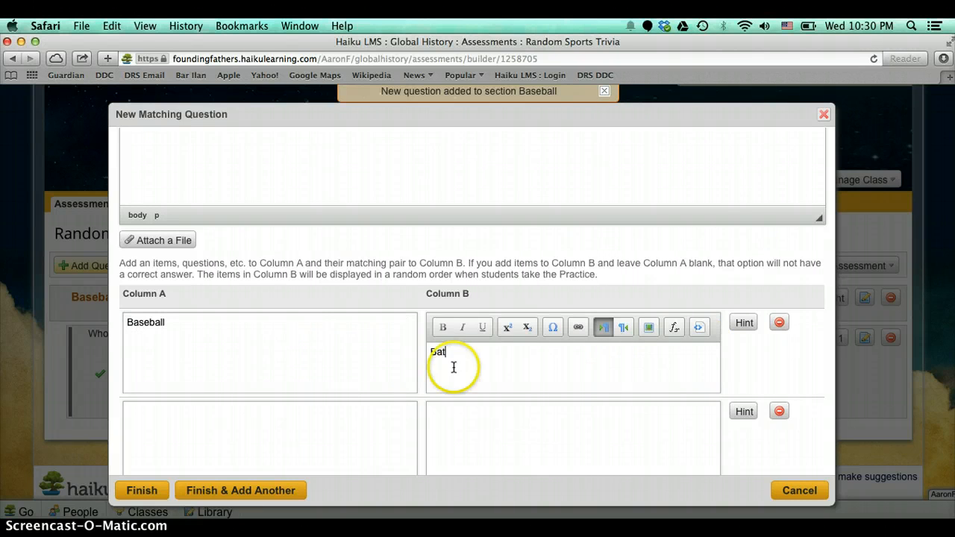
Enter "Basketball" in Column A and "Hoop" in Column B as the second matching pair.
left_click(348, 431)
type("Basketba")
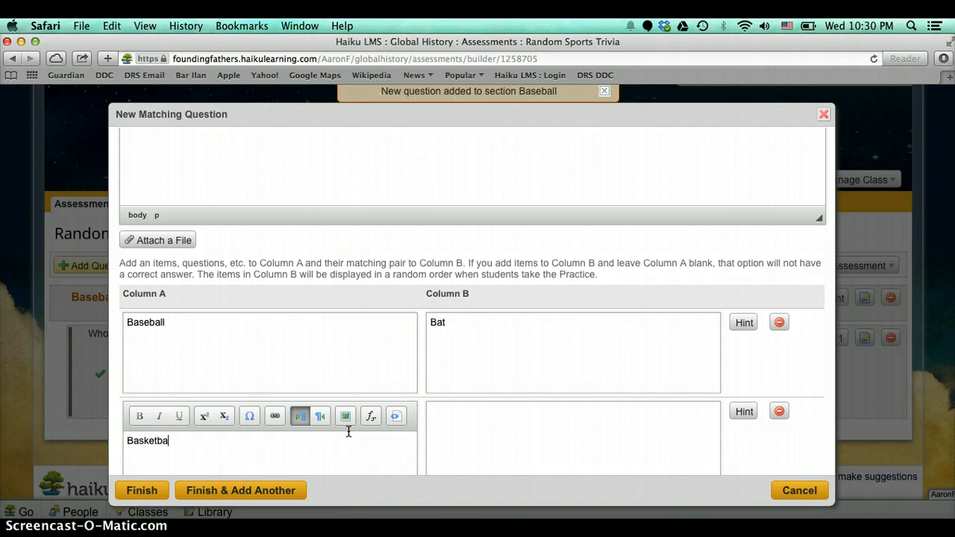
type("ll")
left_click(570, 437)
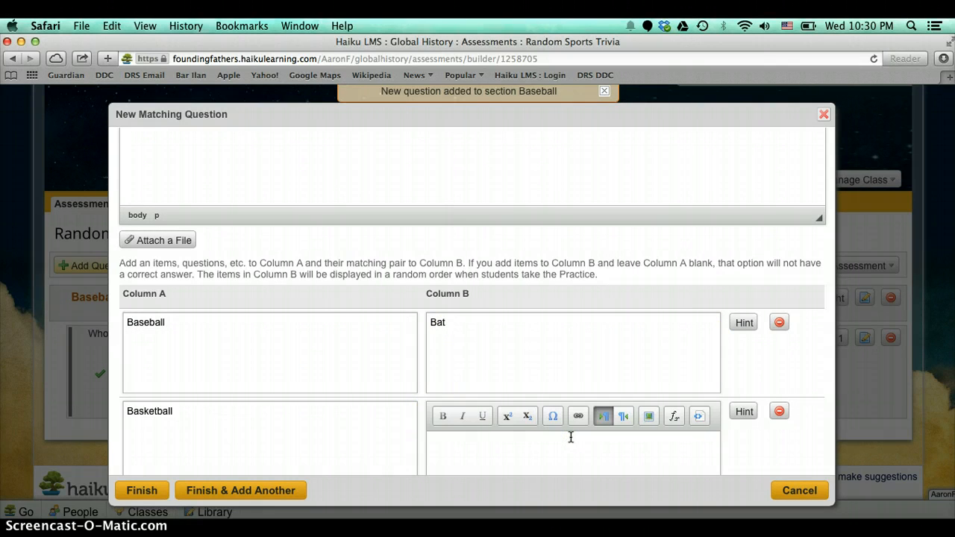
type("Hoop")
Enter "Hockey" and "Puck" as the third matching pair and finish the question.
scroll(397, 403, "down", 3)
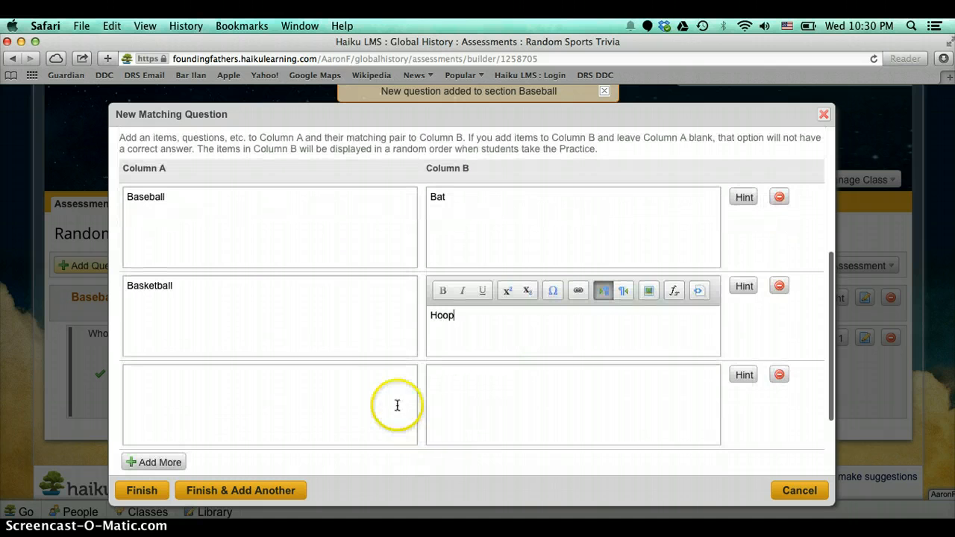
left_click(381, 395)
type("Hockey")
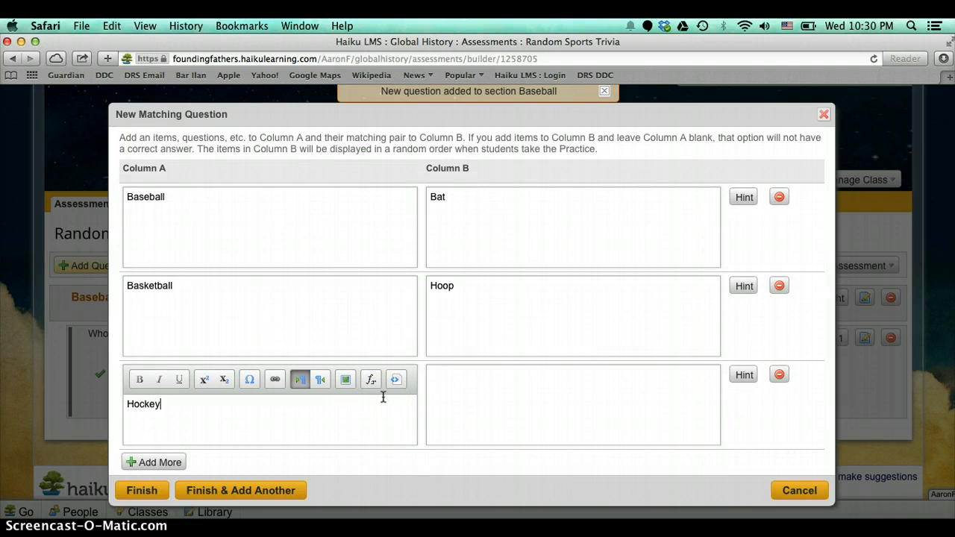
left_click(512, 406)
type("Pun")
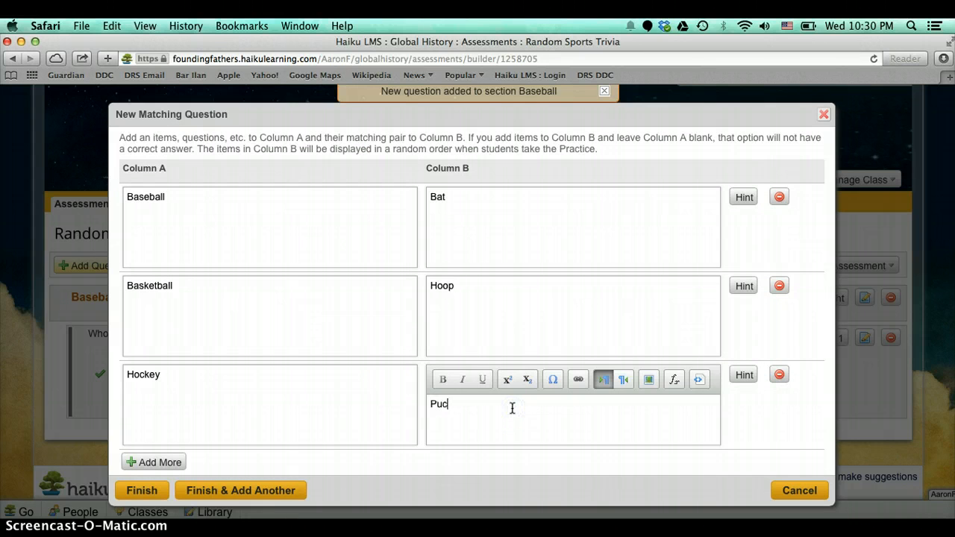
left_click(148, 490)
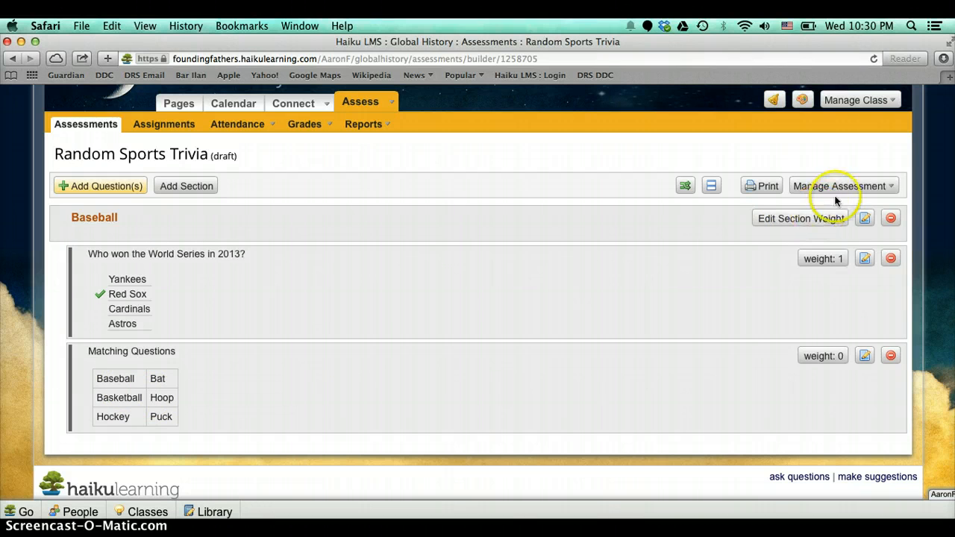
Check the options for printing the assessment and leave without printing.
left_click(761, 190)
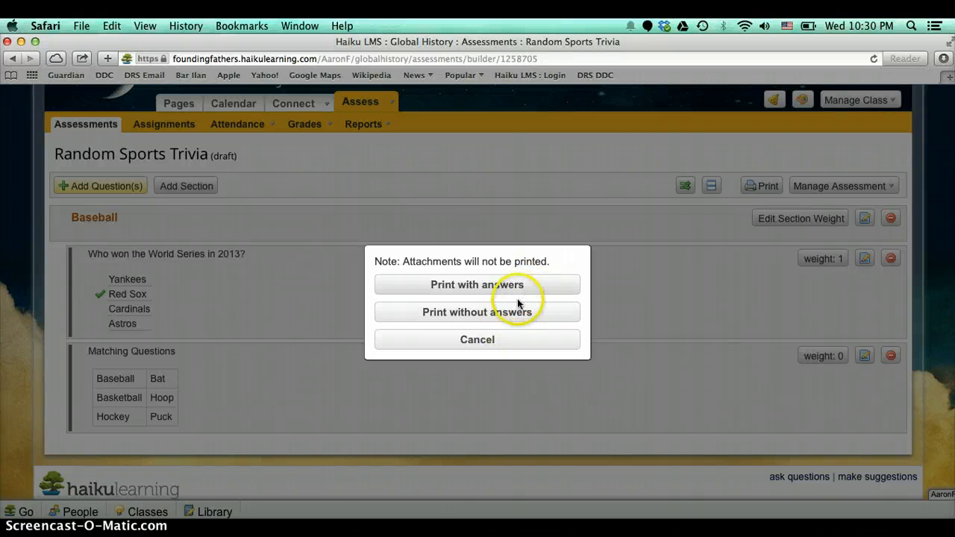
left_click(512, 340)
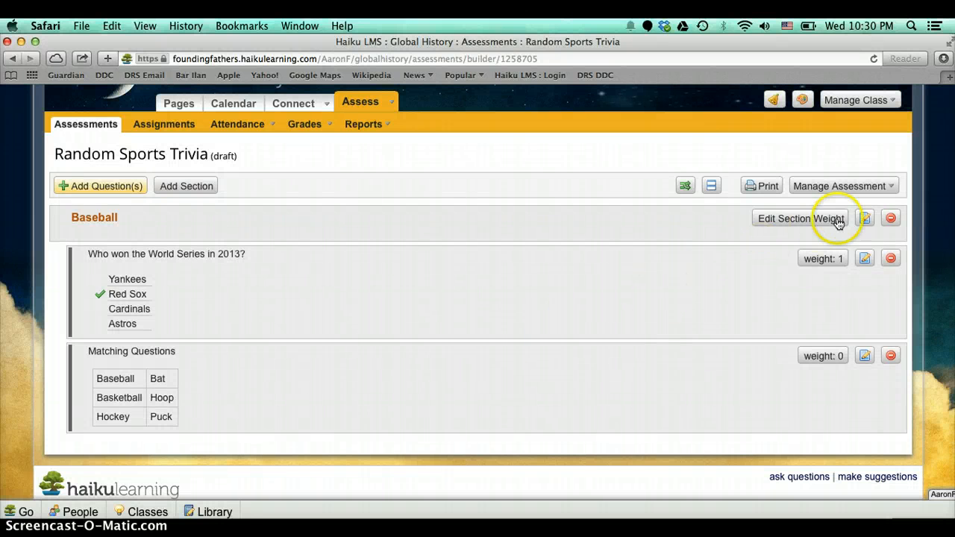
Publish the Random Sports Trivia assessment with Geo Quizzes as its page location, and view it on the class pages.
left_click(866, 188)
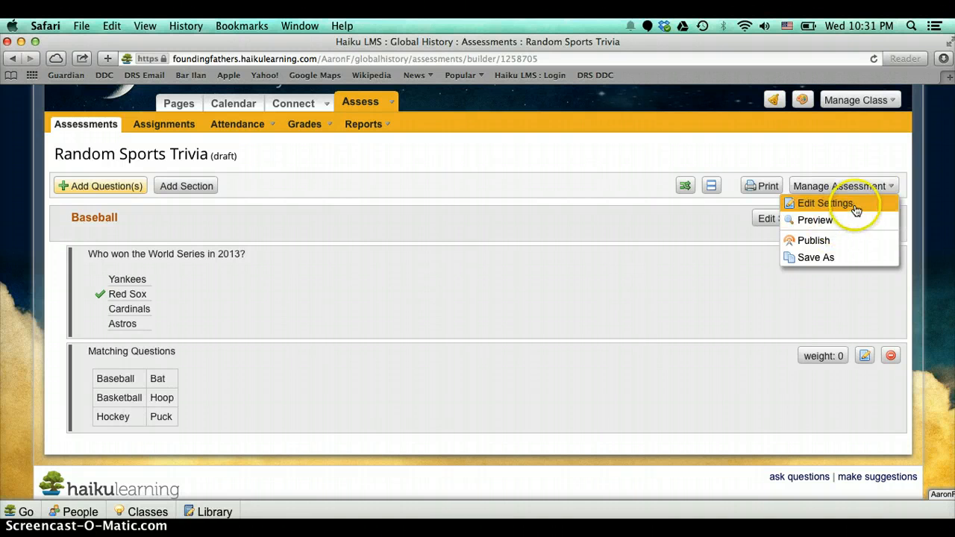
left_click(833, 241)
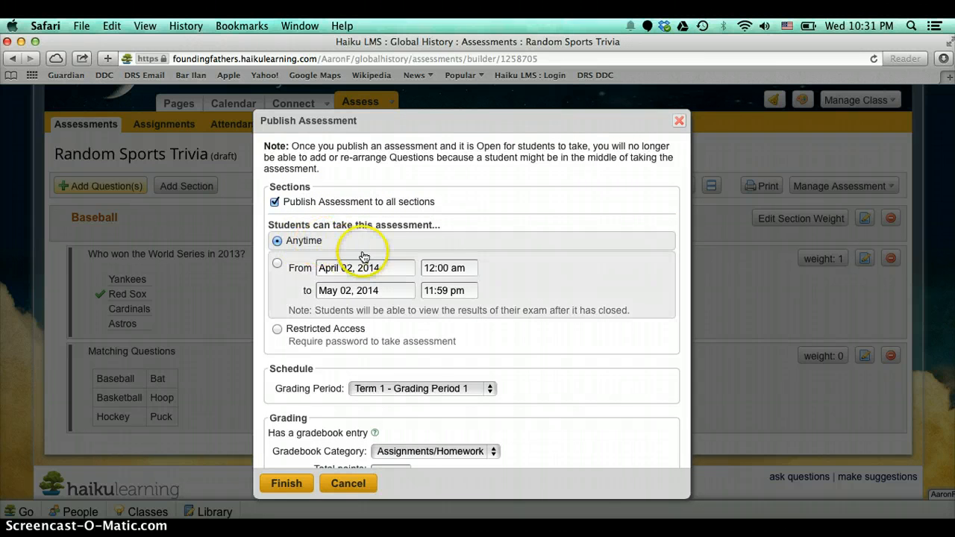
scroll(369, 344, "down", 4)
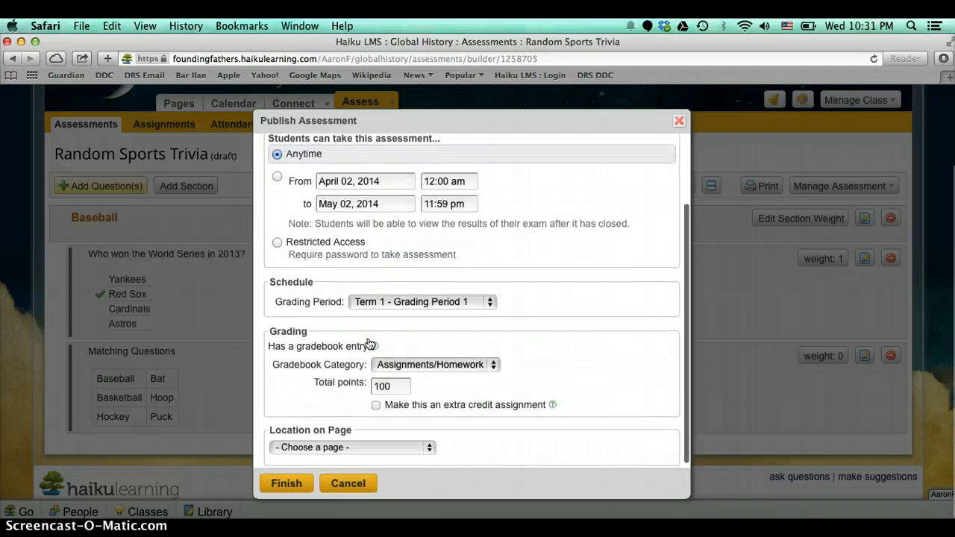
left_click(406, 442)
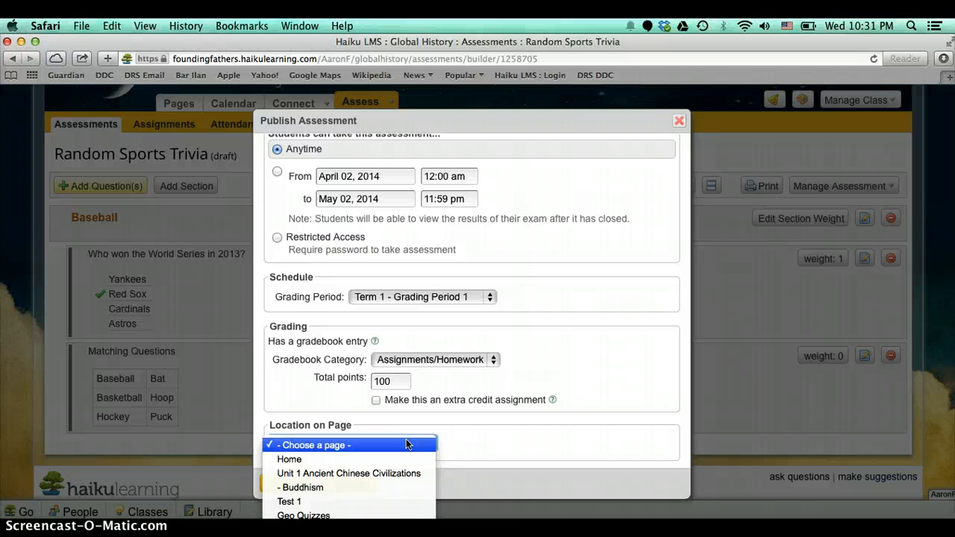
left_click(375, 514)
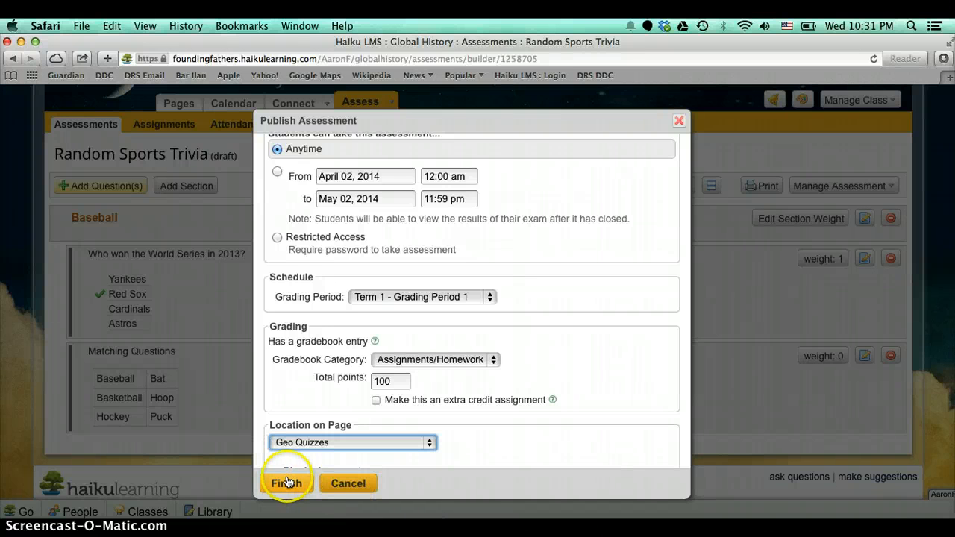
scroll(331, 420, "down", 3)
left_click(285, 482)
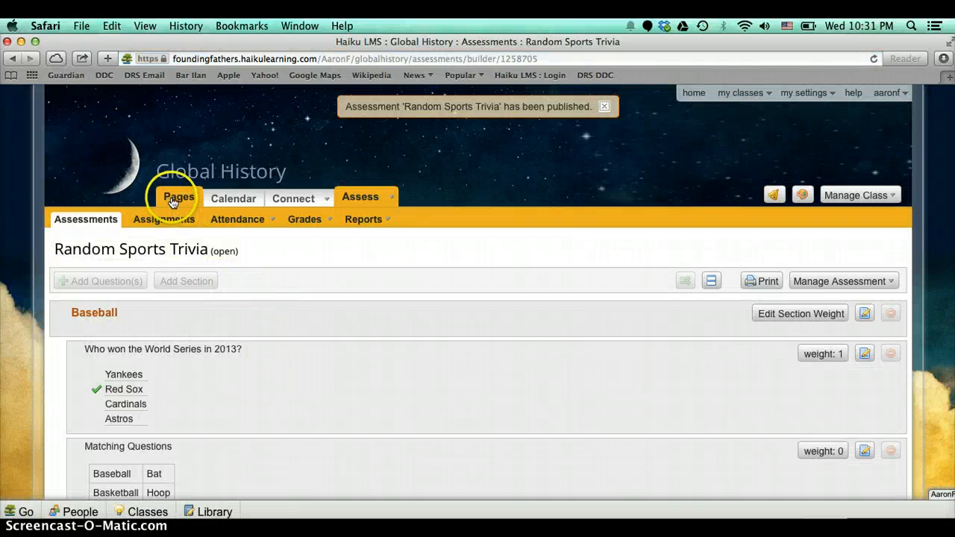
left_click(173, 202)
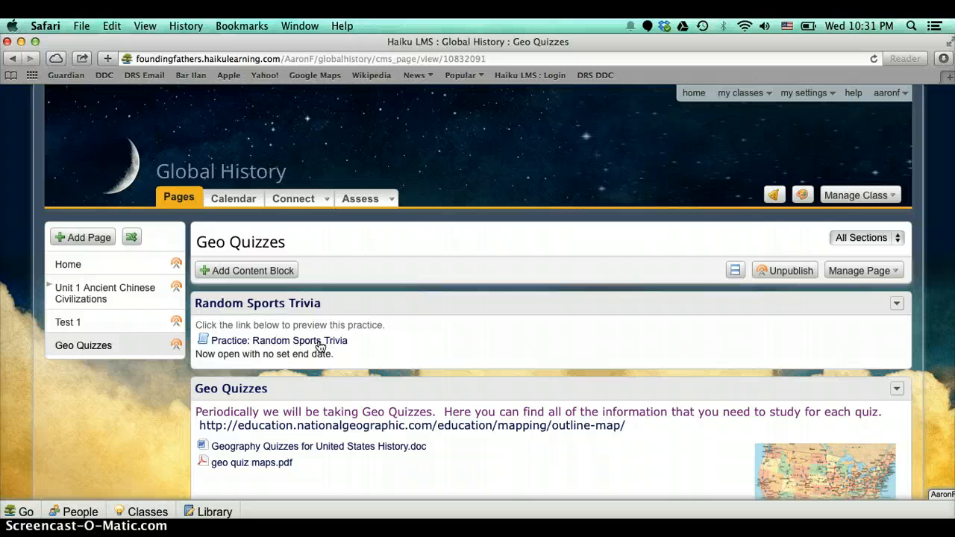
Open the class's assignments list, view the details of the Religions of China assignment, and close them.
left_click(393, 198)
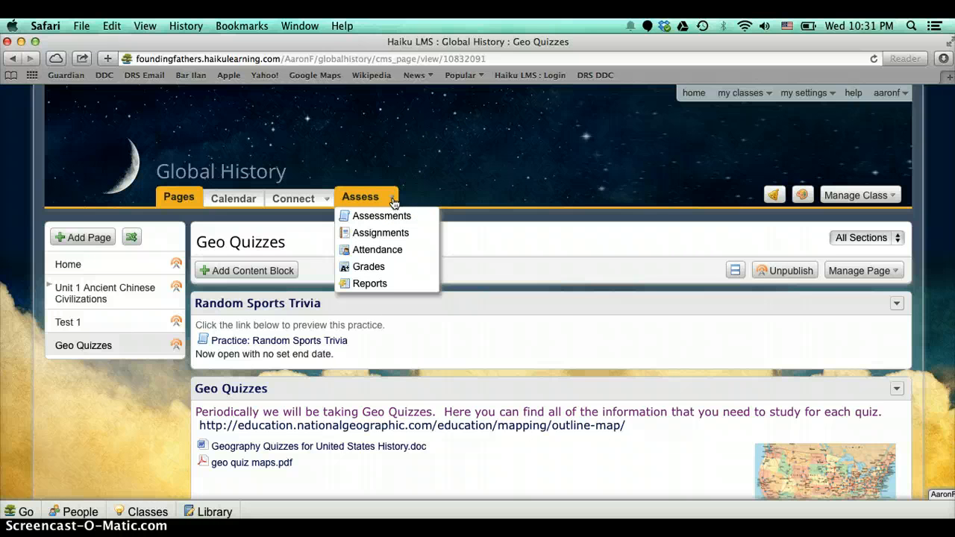
left_click(385, 235)
left_click(381, 232)
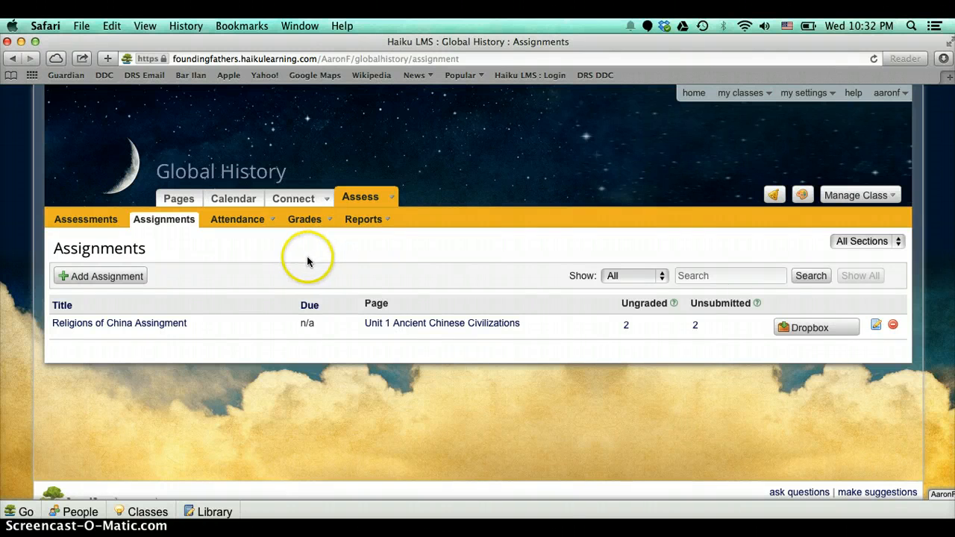
left_click(169, 326)
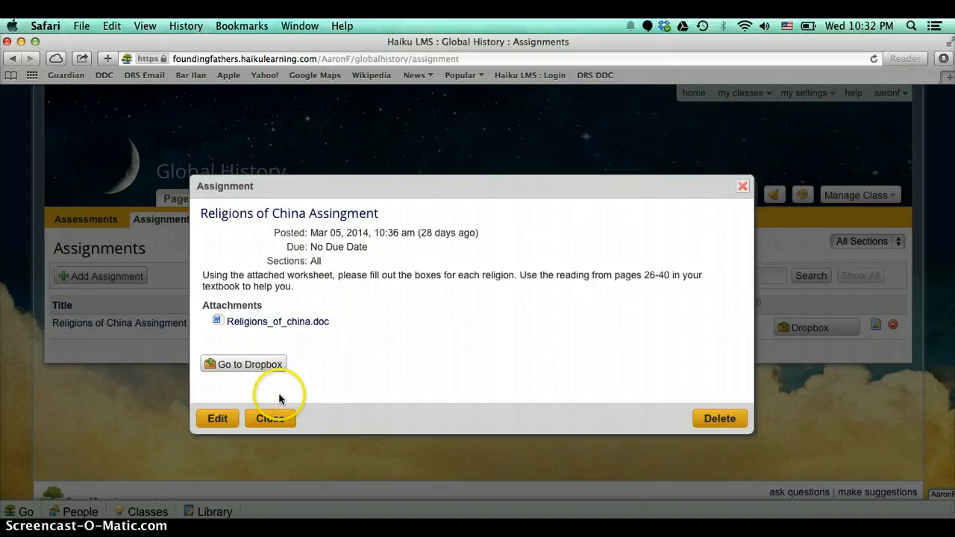
left_click(270, 417)
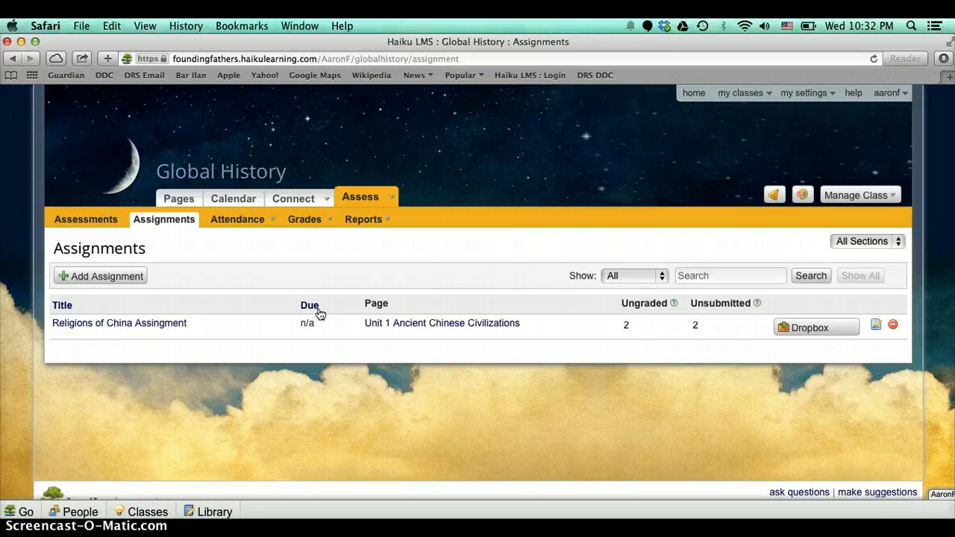
Open the Global History gradebook to examine its score sheet.
left_click(330, 220)
left_click(331, 234)
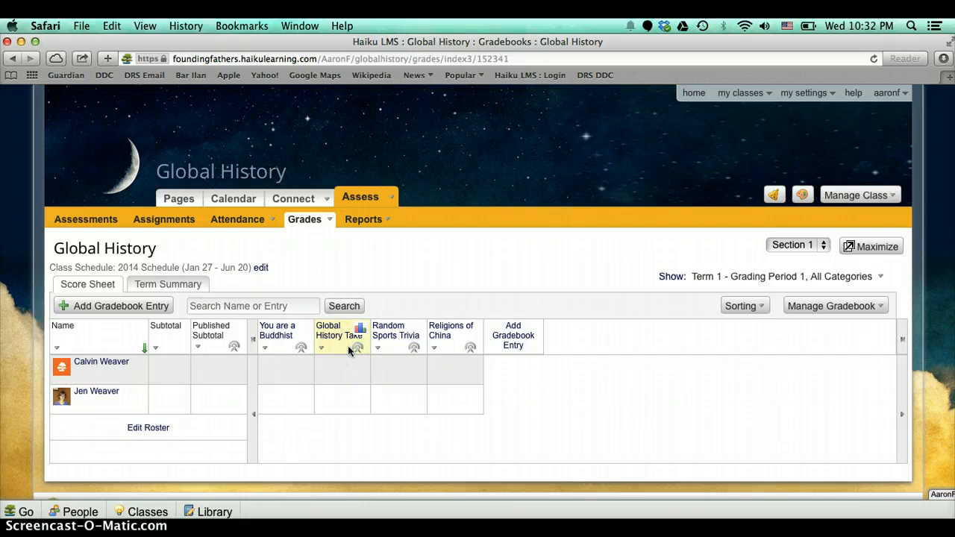
Start a new traditional gradebook named "History" with gradebook categories enabled.
left_click(330, 220)
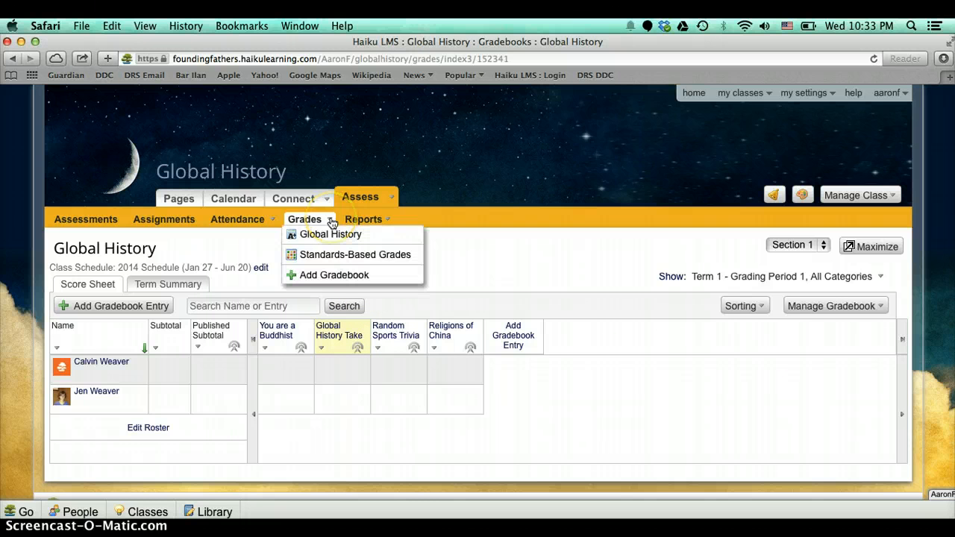
left_click(327, 276)
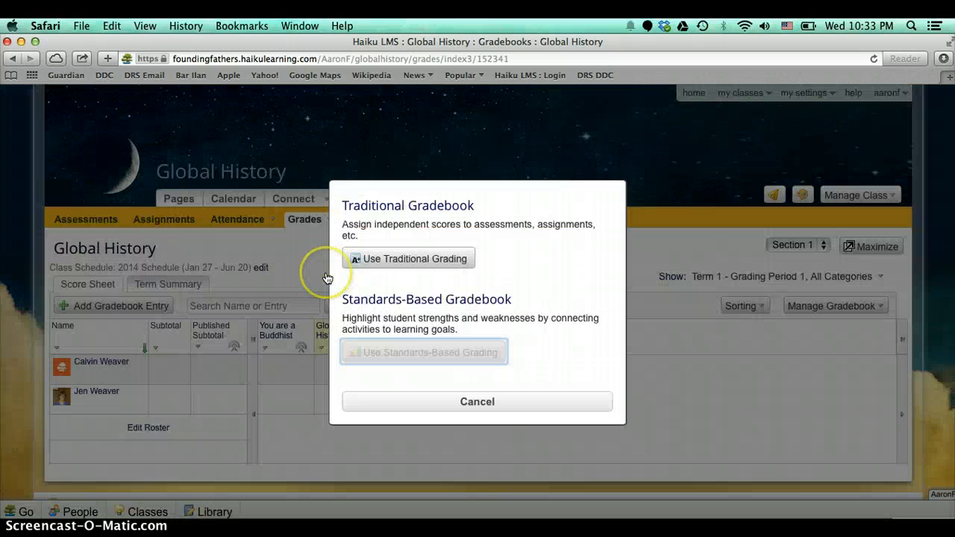
left_click(386, 261)
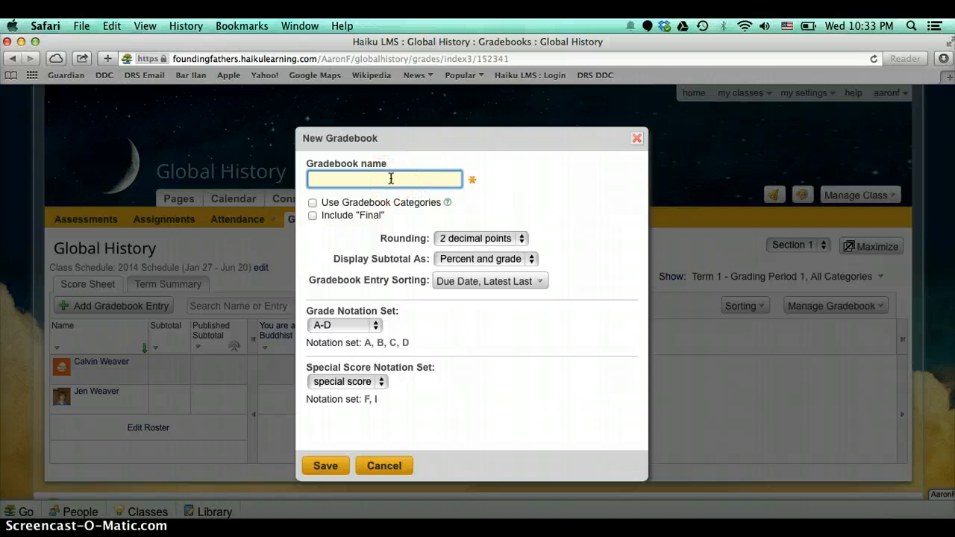
type("History")
left_click(311, 203)
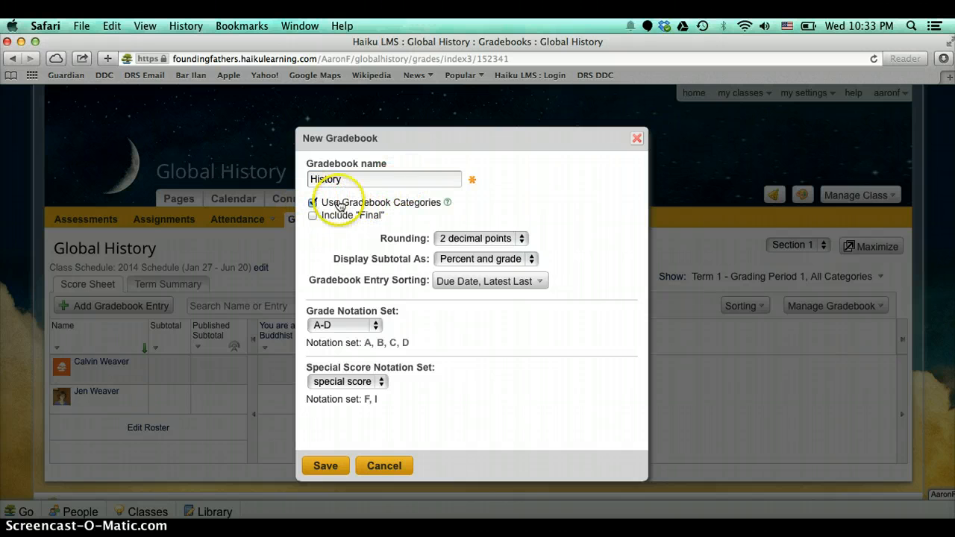
mouse_move(447, 204)
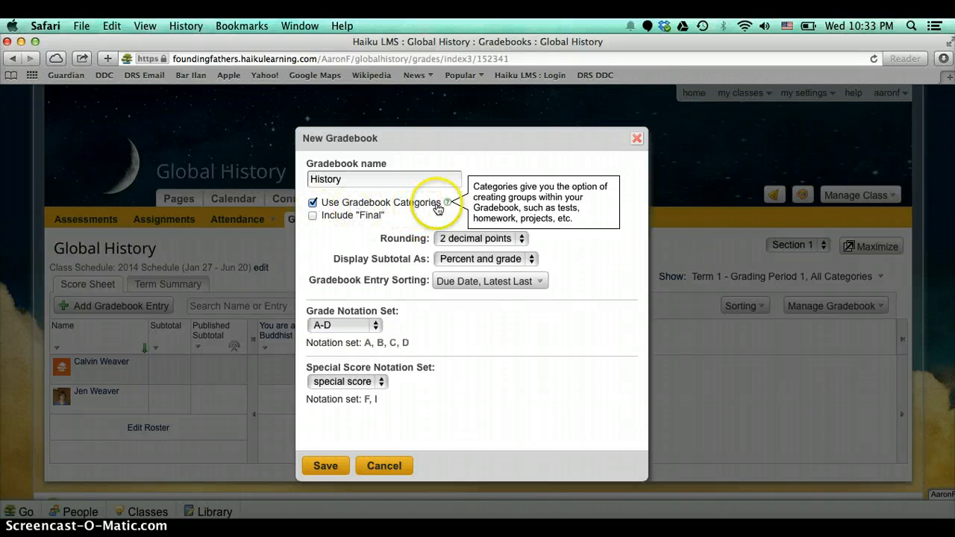
left_click(538, 187)
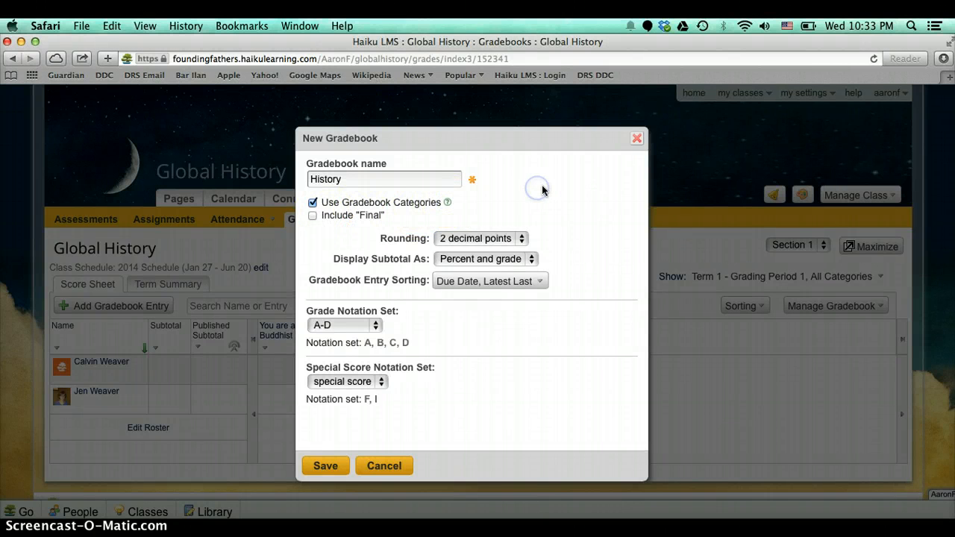
Review the new gradebook's rounding, grade notation and special score notation choices, and cancel its creation.
left_click(510, 239)
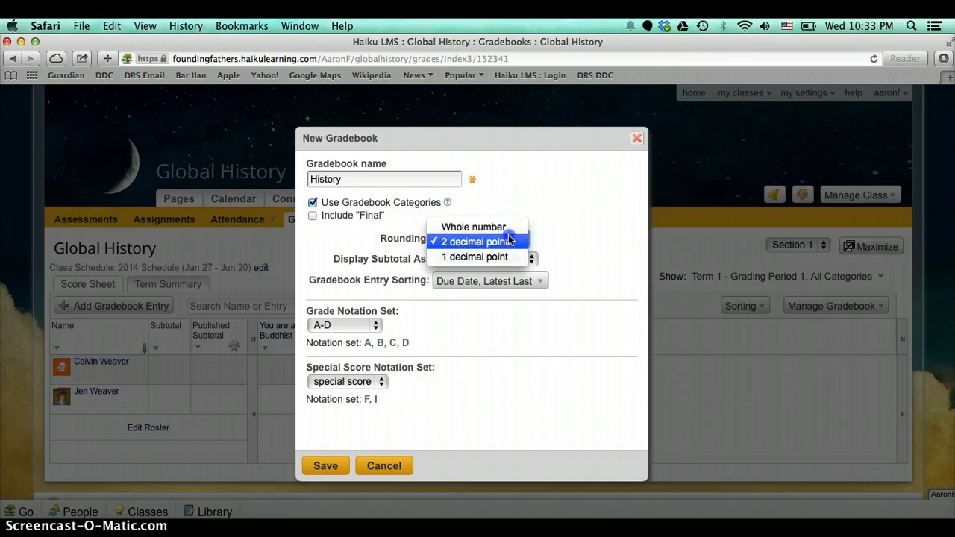
left_click(512, 240)
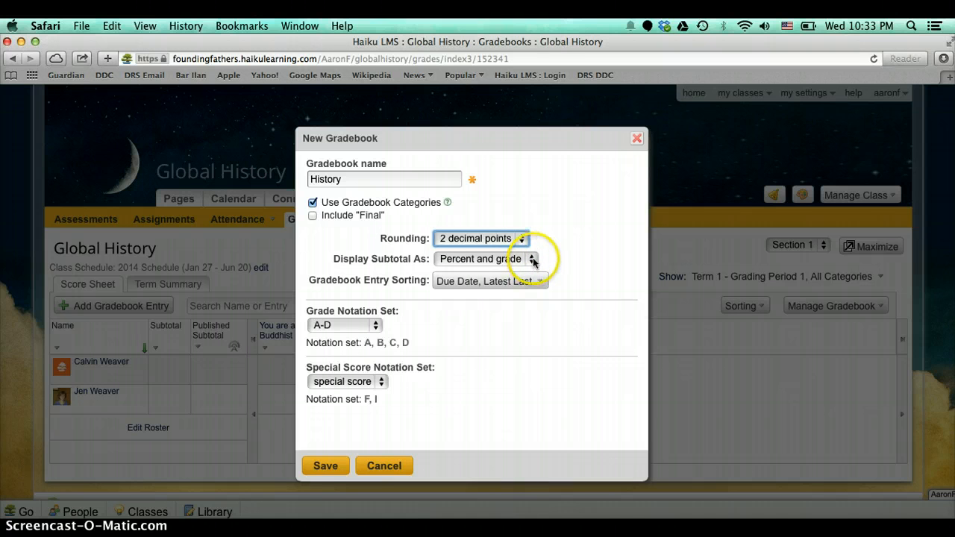
left_click(379, 325)
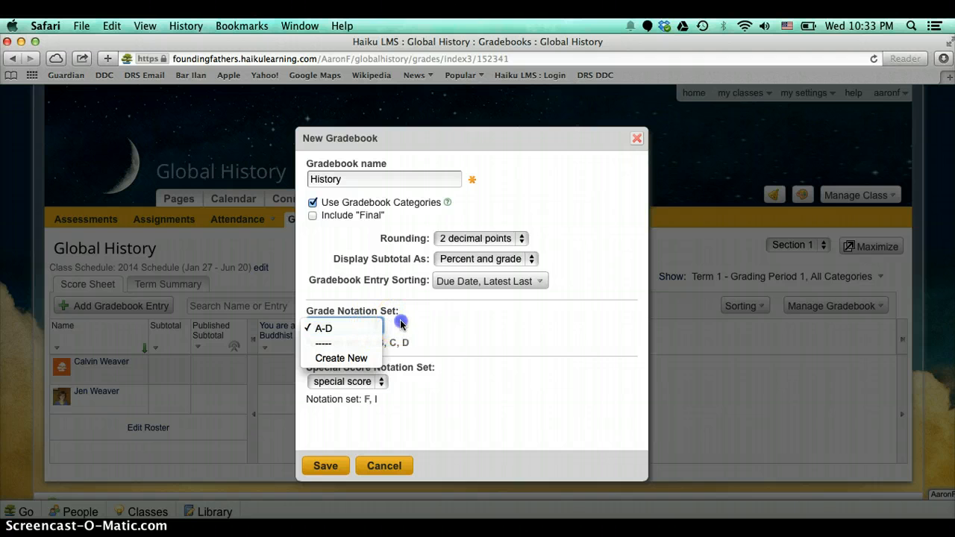
left_click(389, 321)
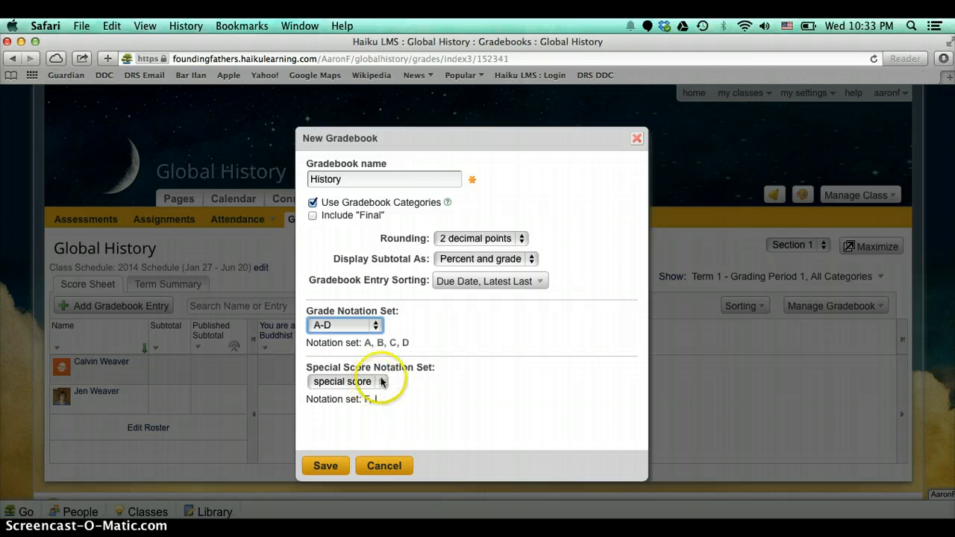
left_click(382, 381)
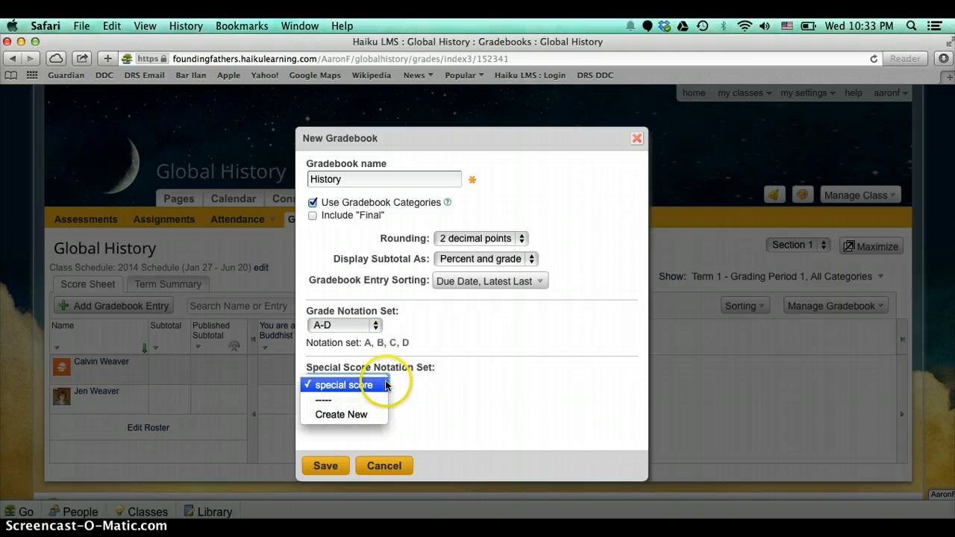
left_click(417, 377)
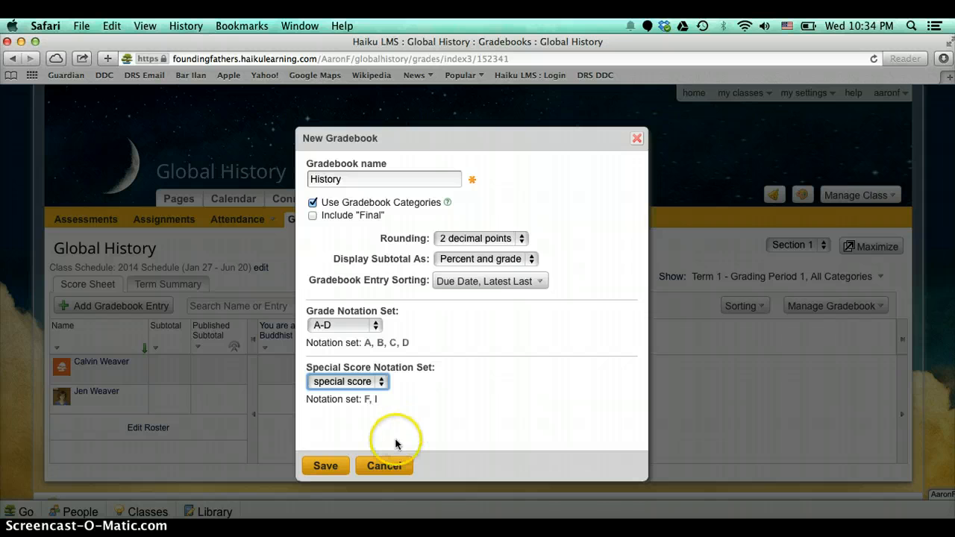
left_click(395, 470)
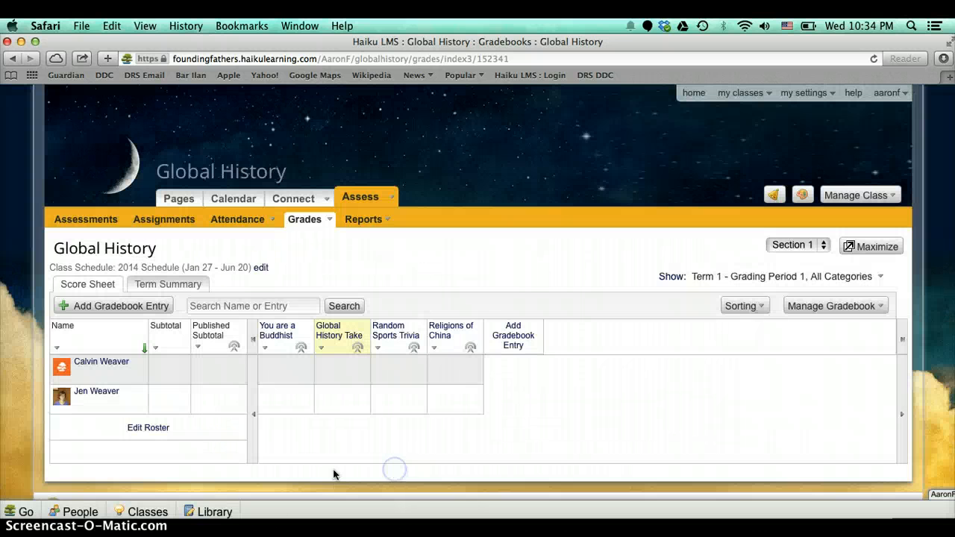